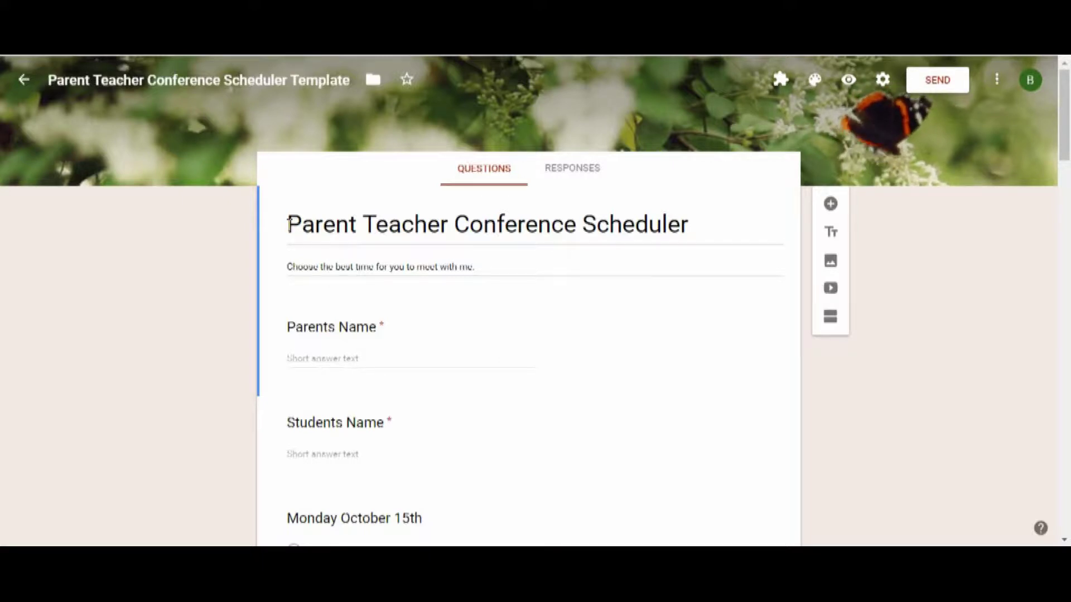
Step: Replace 'Parent Teacher' in the form title with the teacher's name and append '1st Quarter'
{"action": "triple_click", "coordinate": [290, 224]}
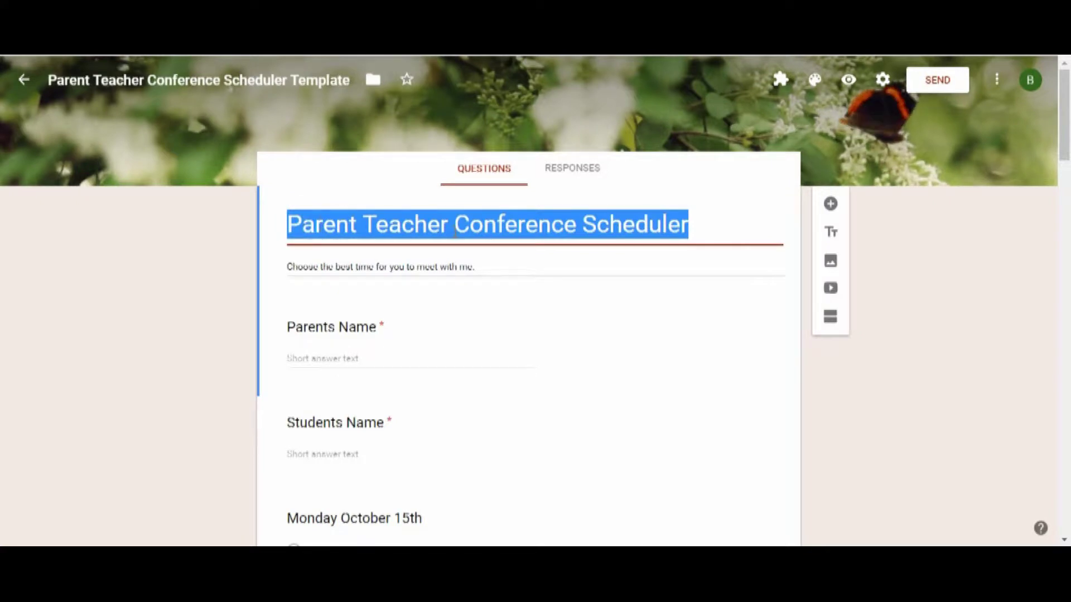
{"action": "left_click", "coordinate": [454, 223]}
{"action": "left_click_drag", "start_coordinate": [454, 224], "coordinate": [162, 258]}
{"action": "type", "text": "Mr. "}
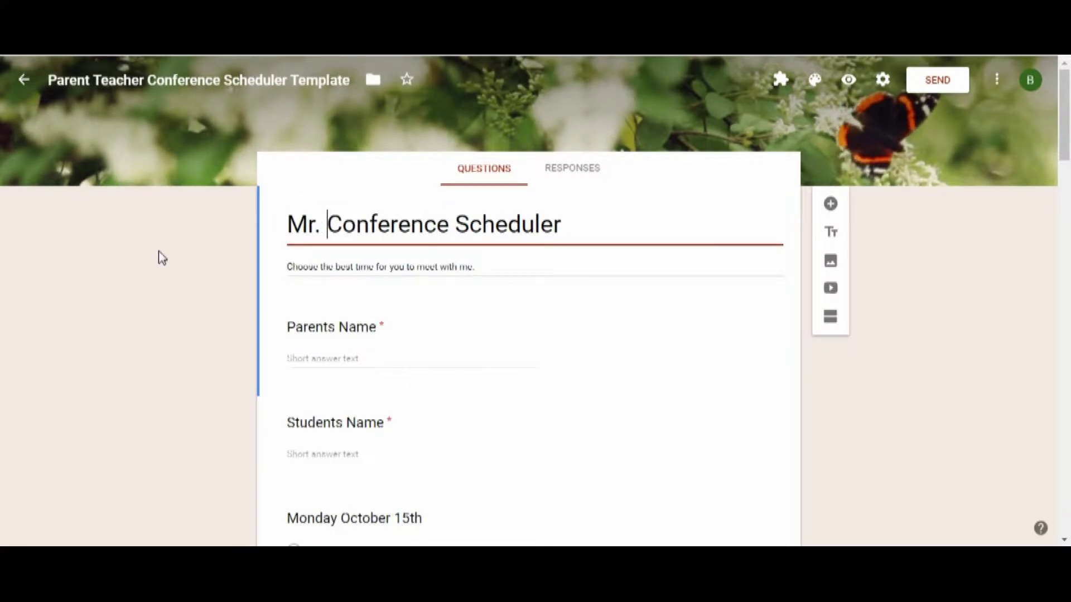
{"action": "type", "text": "Weir'"}
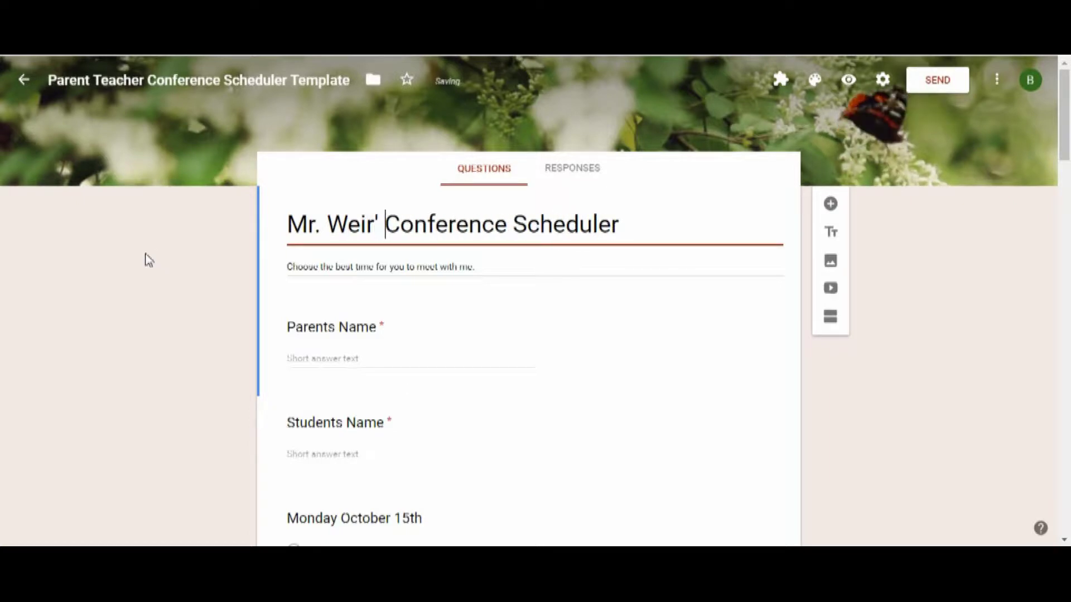
{"action": "type", "text": "s"}
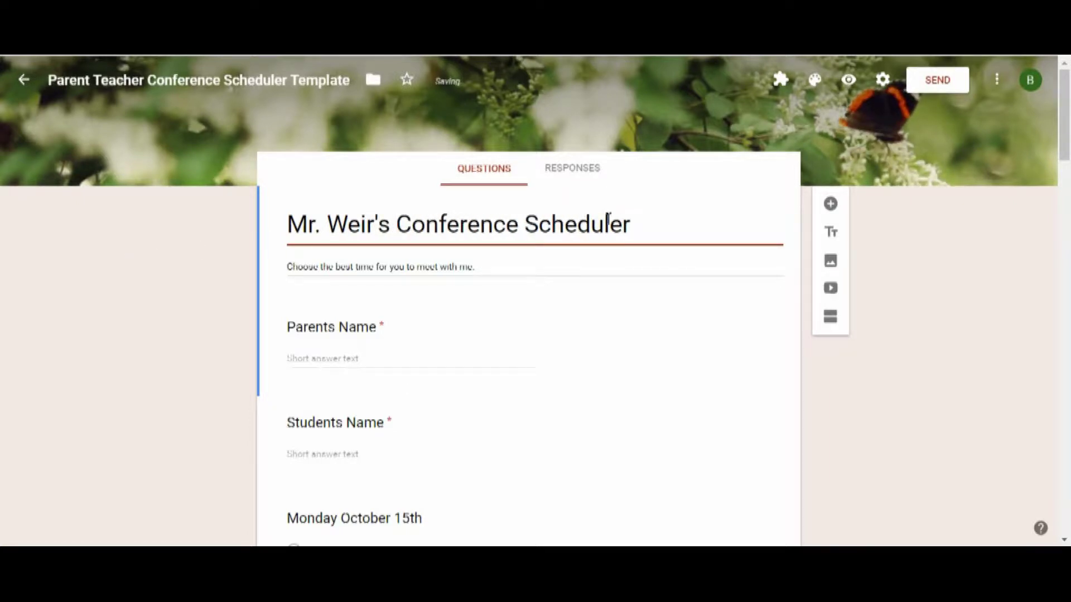
{"action": "left_click", "coordinate": [668, 221]}
{"action": "type", "text": "1st Quarter"}
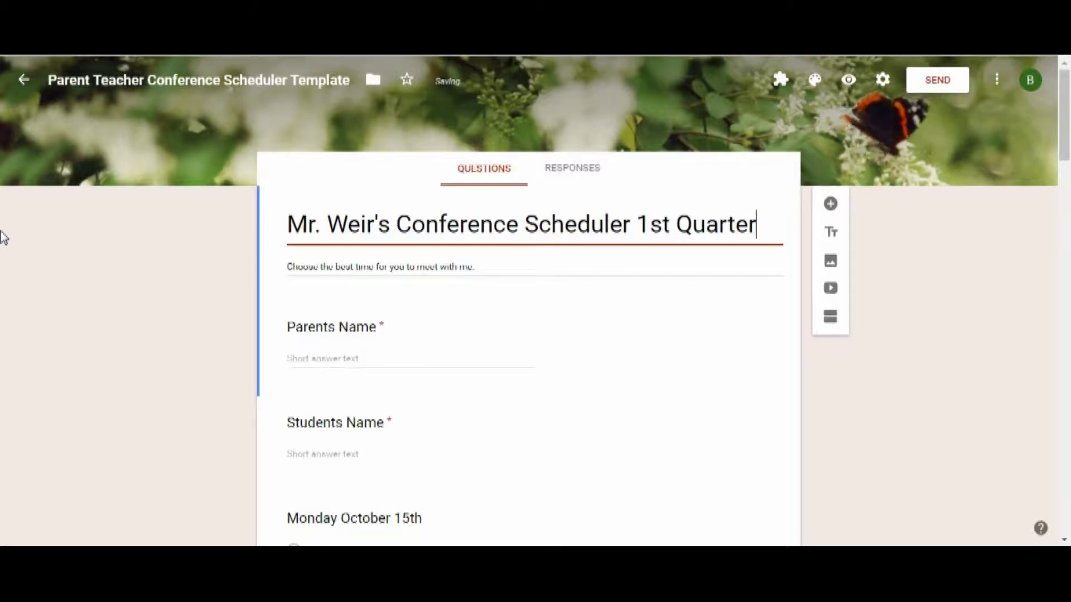
{"action": "left_click", "coordinate": [299, 310]}
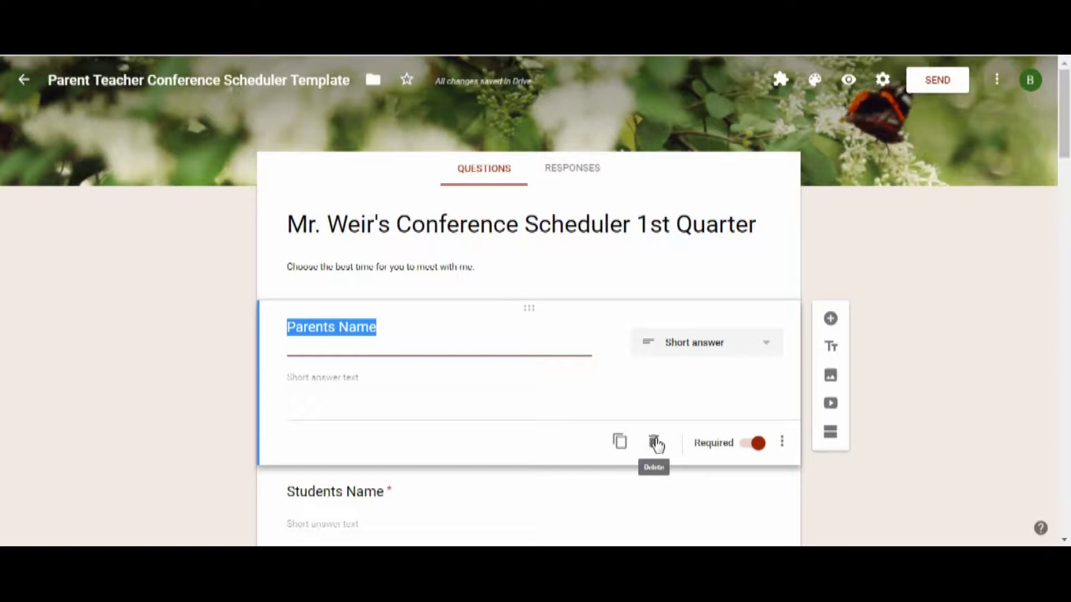
Step: Add a 4:00 PM option after 3:50 PM in the Monday October 15th question
{"action": "left_click", "coordinate": [429, 328]}
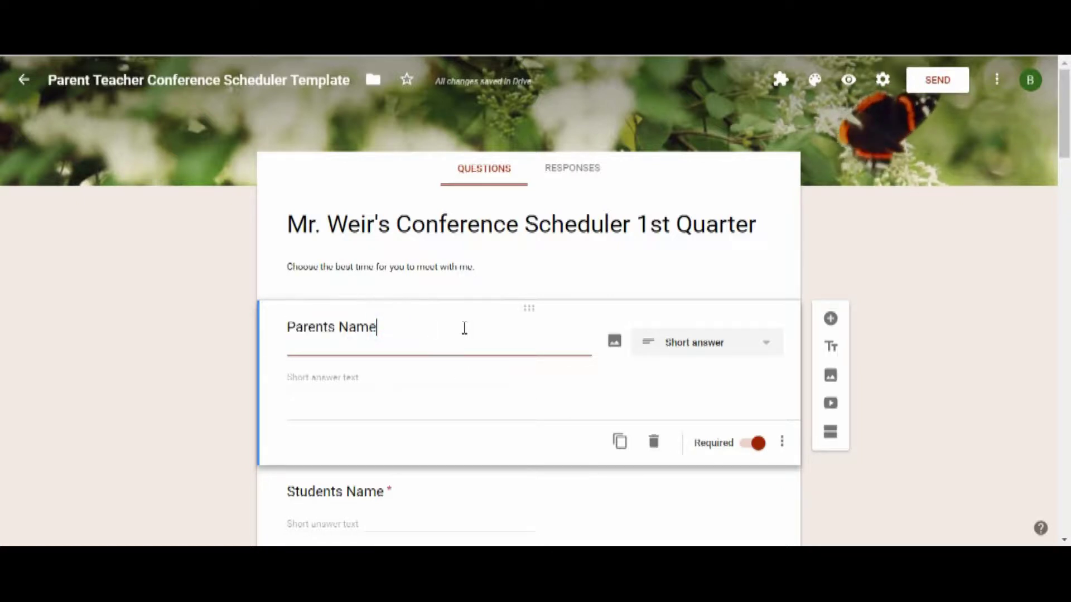
{"action": "scroll", "coordinate": [463, 332], "scroll_direction": "down", "scroll_amount": 3}
{"action": "scroll", "coordinate": [452, 335], "scroll_direction": "down", "scroll_amount": 5}
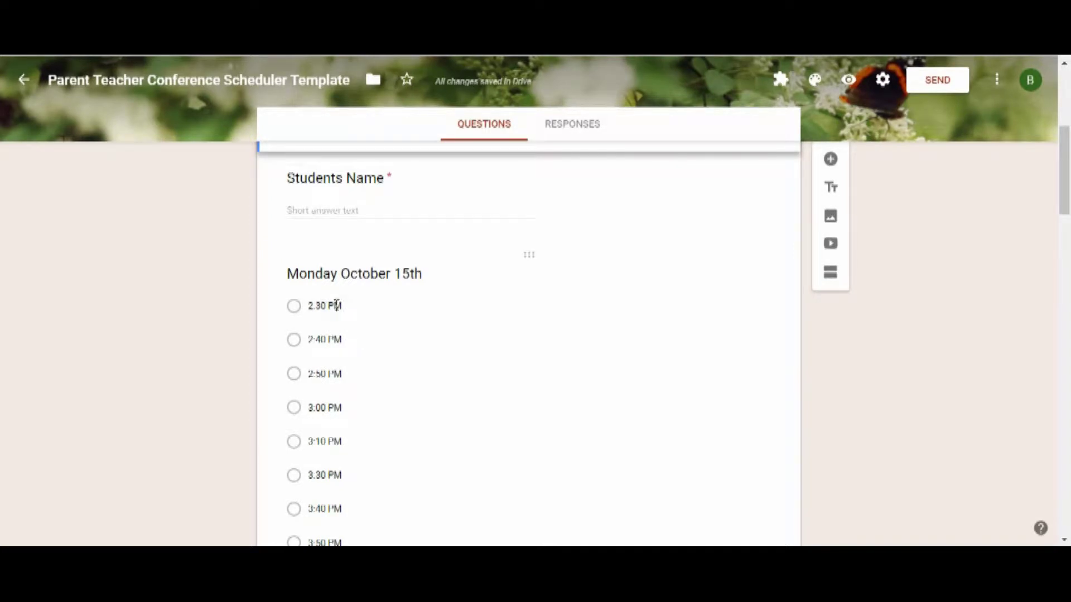
{"action": "left_click", "coordinate": [337, 305]}
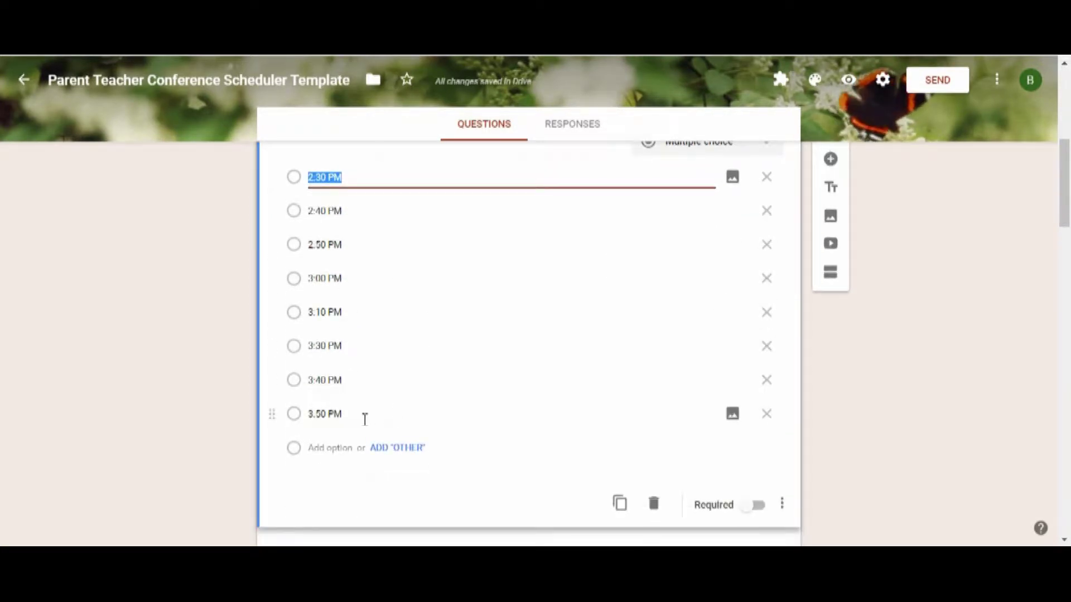
{"action": "left_click", "coordinate": [365, 413]}
{"action": "left_click", "coordinate": [365, 413]}
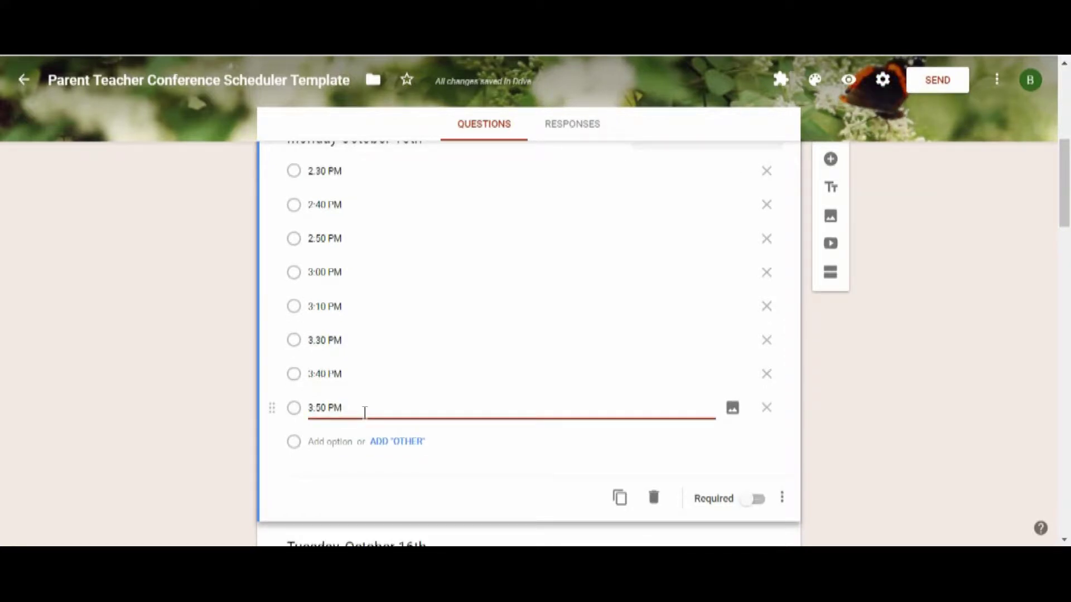
{"action": "key", "text": "Return"}
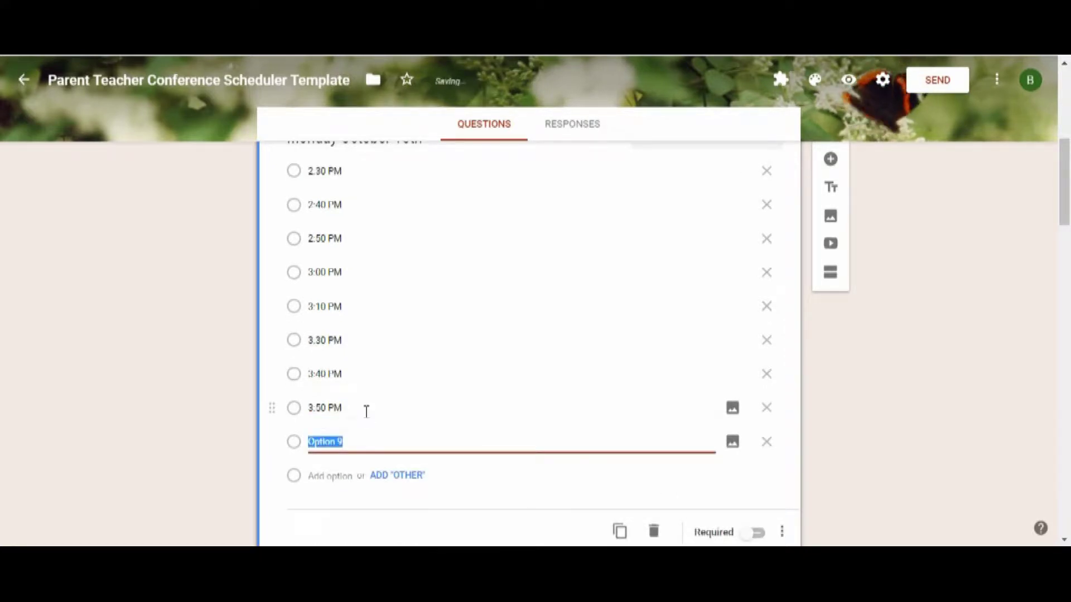
{"action": "type", "text": "4:00 PM"}
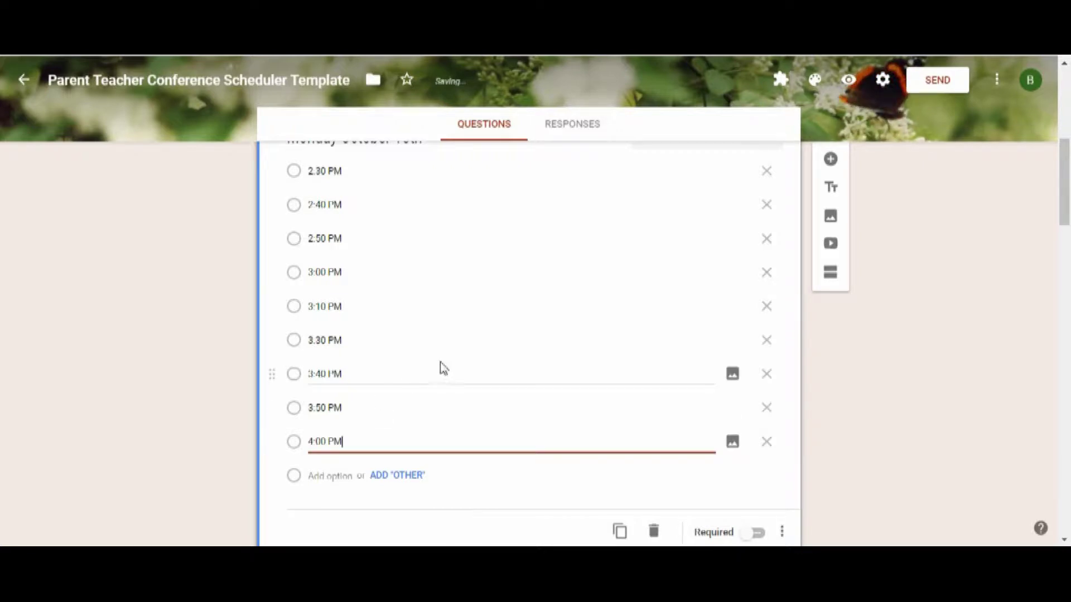
{"action": "scroll", "coordinate": [444, 367], "scroll_direction": "down", "scroll_amount": 5}
{"action": "scroll", "coordinate": [449, 364], "scroll_direction": "down", "scroll_amount": 15}
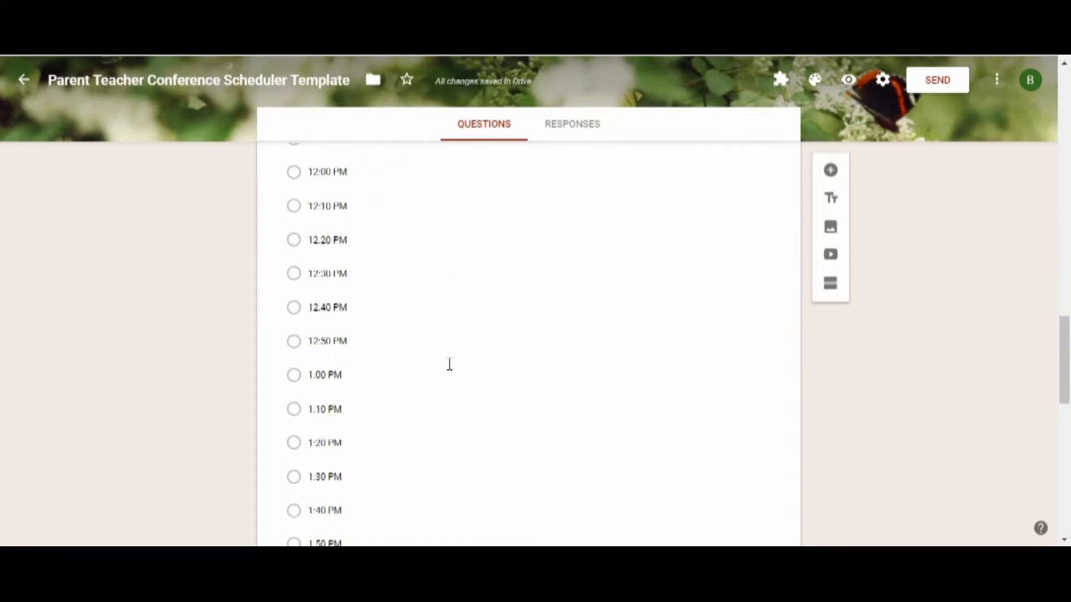
{"action": "scroll", "coordinate": [447, 365], "scroll_direction": "down", "scroll_amount": 13}
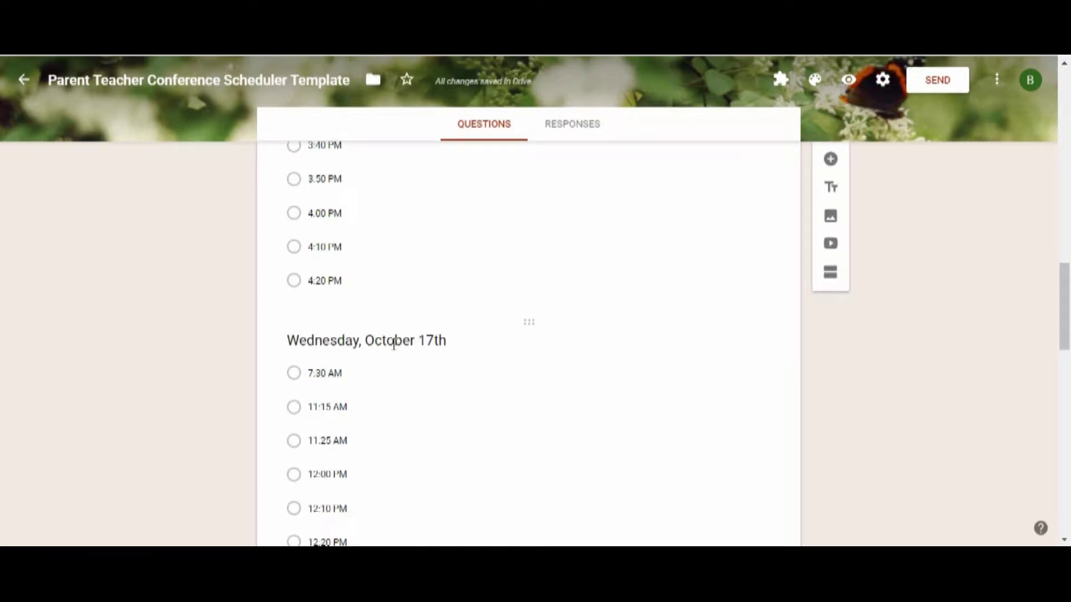
{"action": "left_click", "coordinate": [371, 344]}
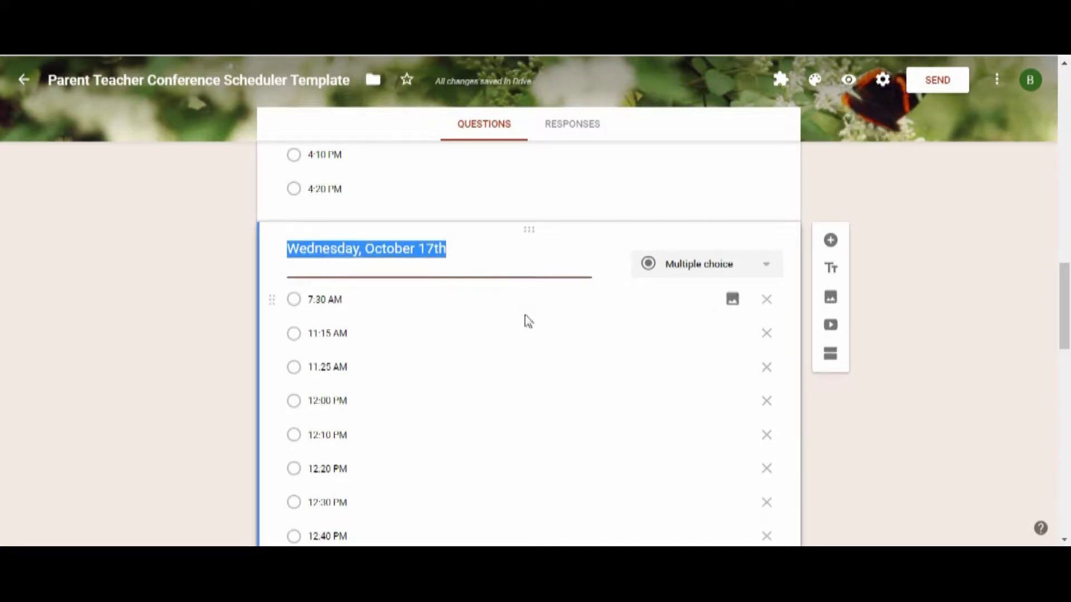
{"action": "scroll", "coordinate": [630, 406], "scroll_direction": "down", "scroll_amount": 10}
{"action": "scroll", "coordinate": [708, 452], "scroll_direction": "down", "scroll_amount": 3}
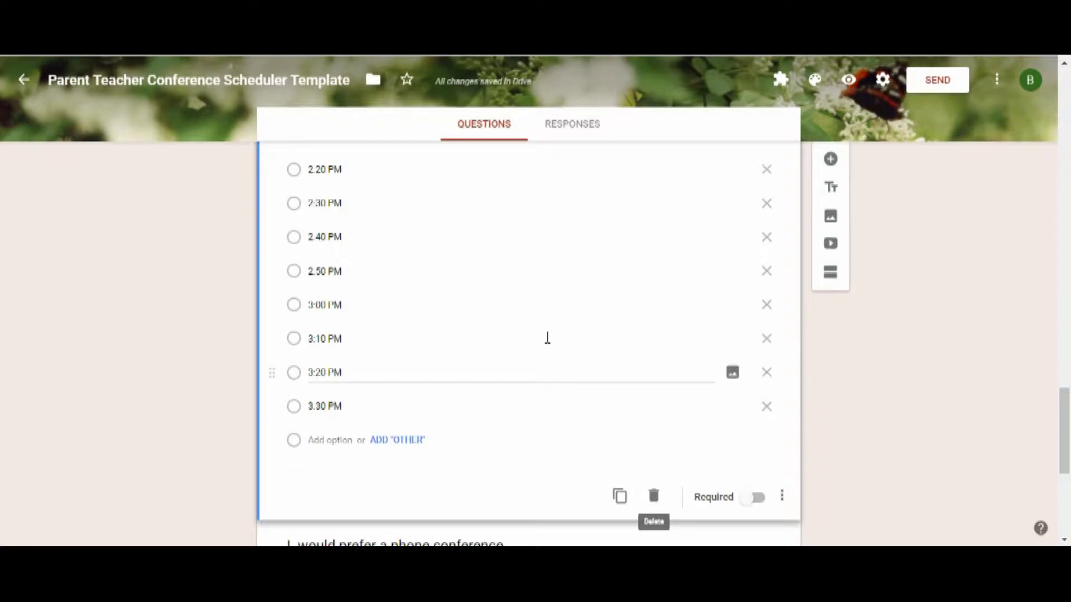
{"action": "scroll", "coordinate": [547, 340], "scroll_direction": "up", "scroll_amount": 6}
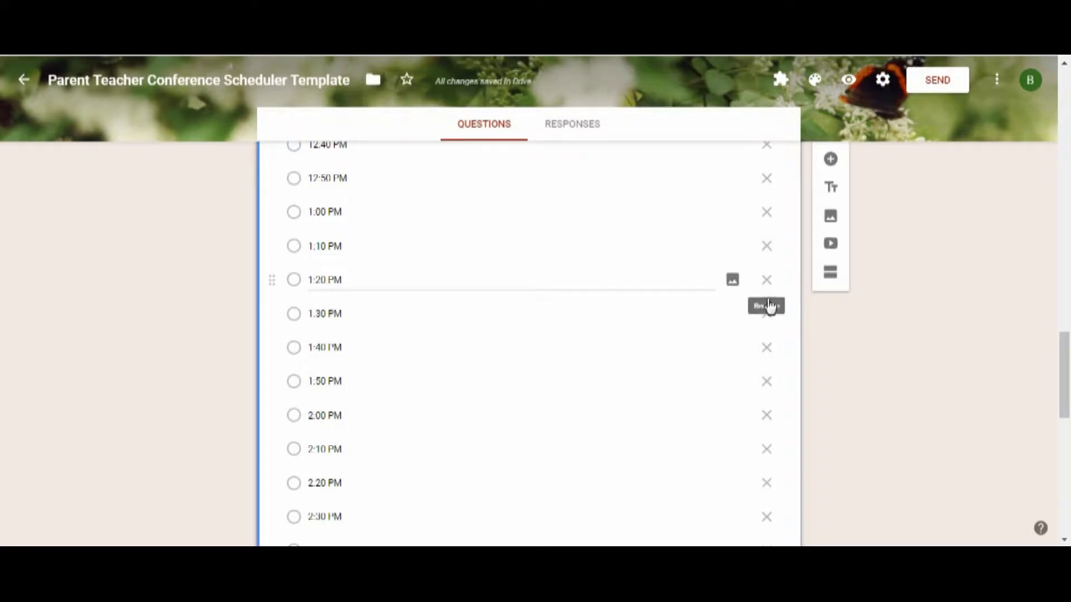
{"action": "scroll", "coordinate": [568, 349], "scroll_direction": "down", "scroll_amount": 4}
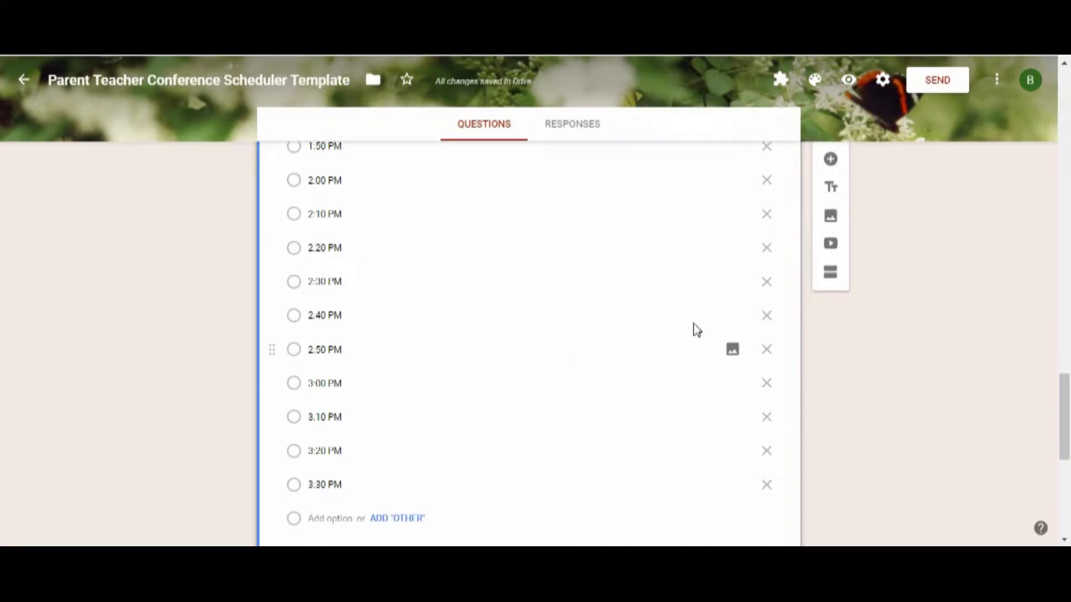
{"action": "scroll", "coordinate": [540, 349], "scroll_direction": "down", "scroll_amount": 5}
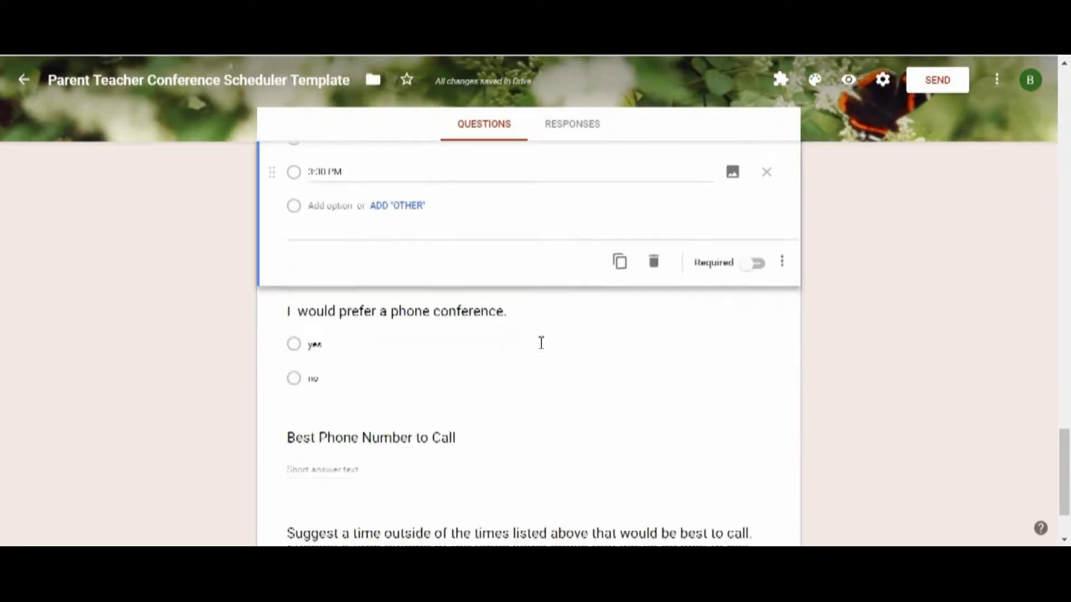
{"action": "left_click", "coordinate": [454, 350]}
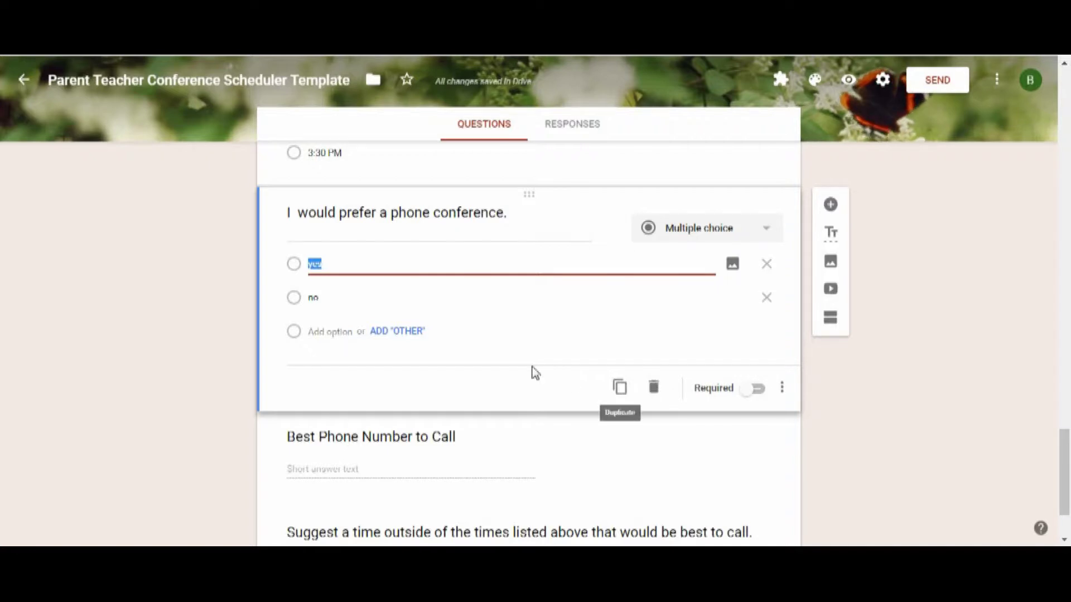
{"action": "scroll", "coordinate": [536, 372], "scroll_direction": "down", "scroll_amount": 1}
{"action": "scroll", "coordinate": [532, 372], "scroll_direction": "down", "scroll_amount": 1}
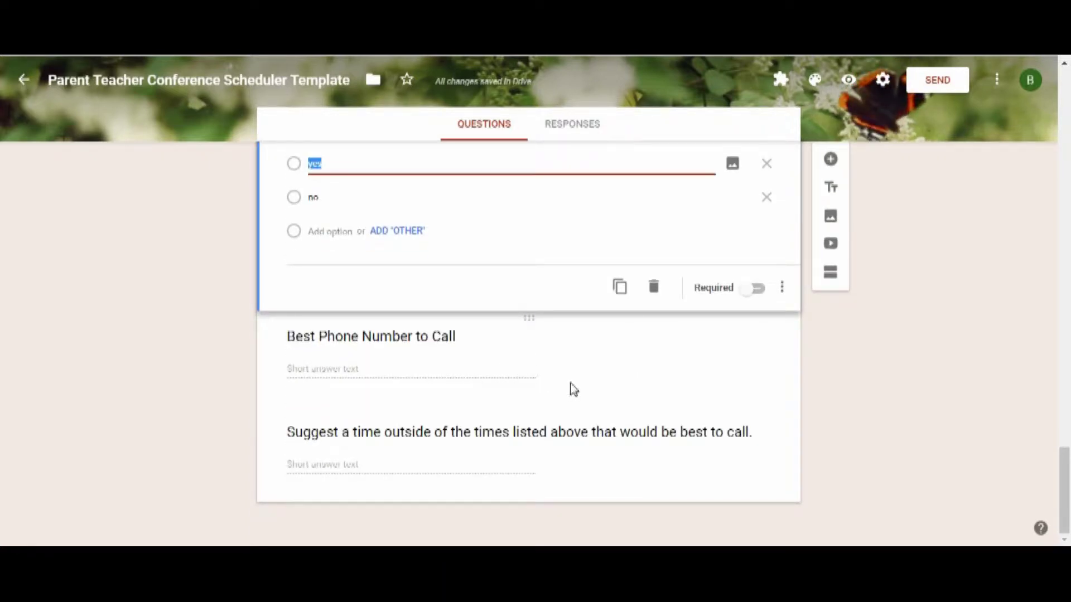
{"action": "left_click", "coordinate": [527, 403]}
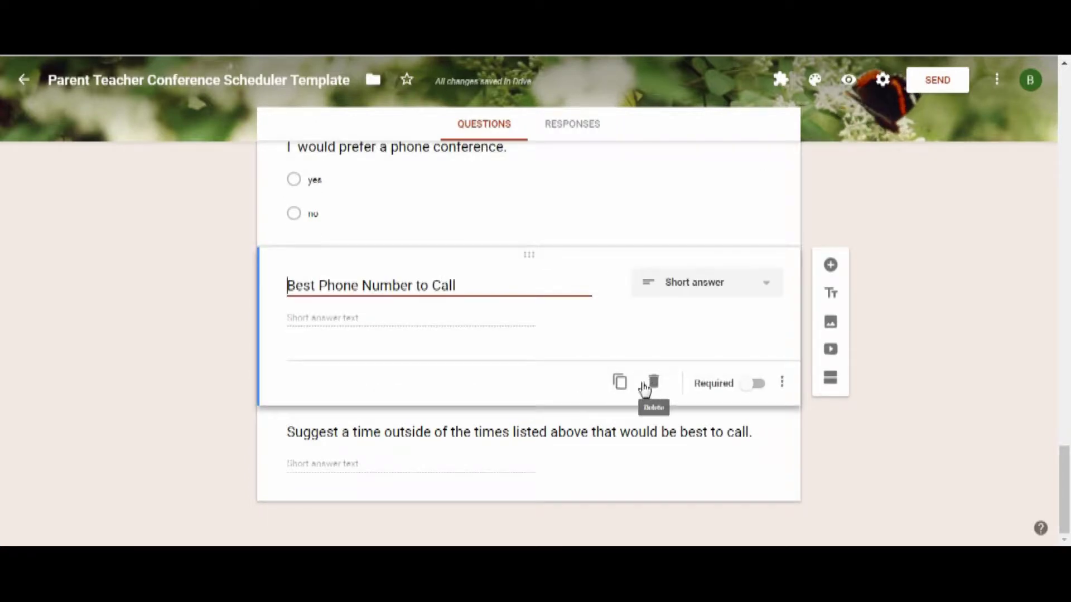
{"action": "scroll", "coordinate": [548, 364], "scroll_direction": "up", "scroll_amount": 10}
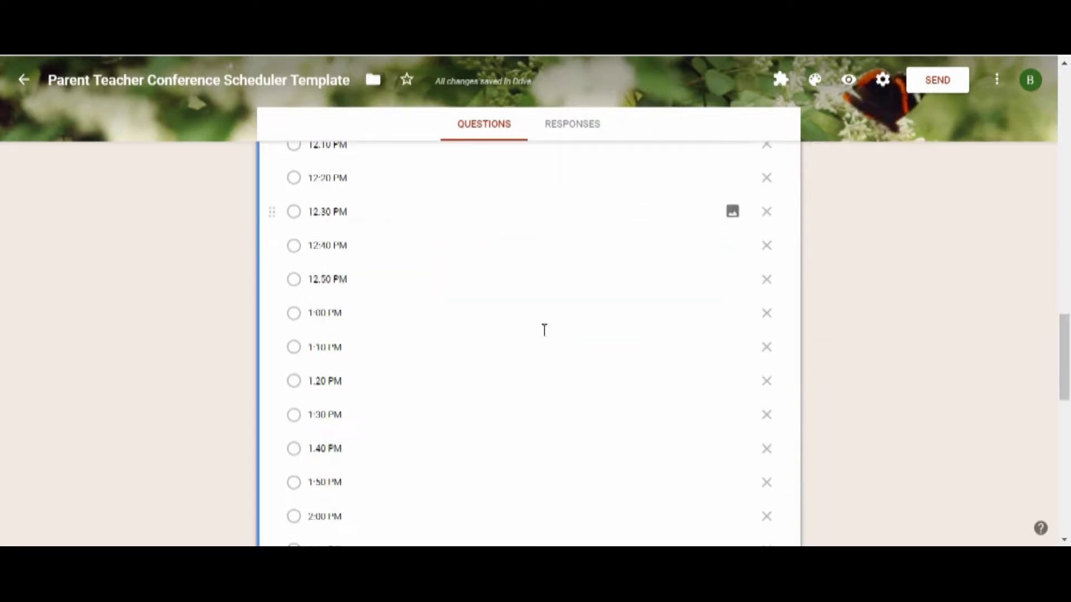
{"action": "scroll", "coordinate": [547, 334], "scroll_direction": "down", "scroll_amount": 10}
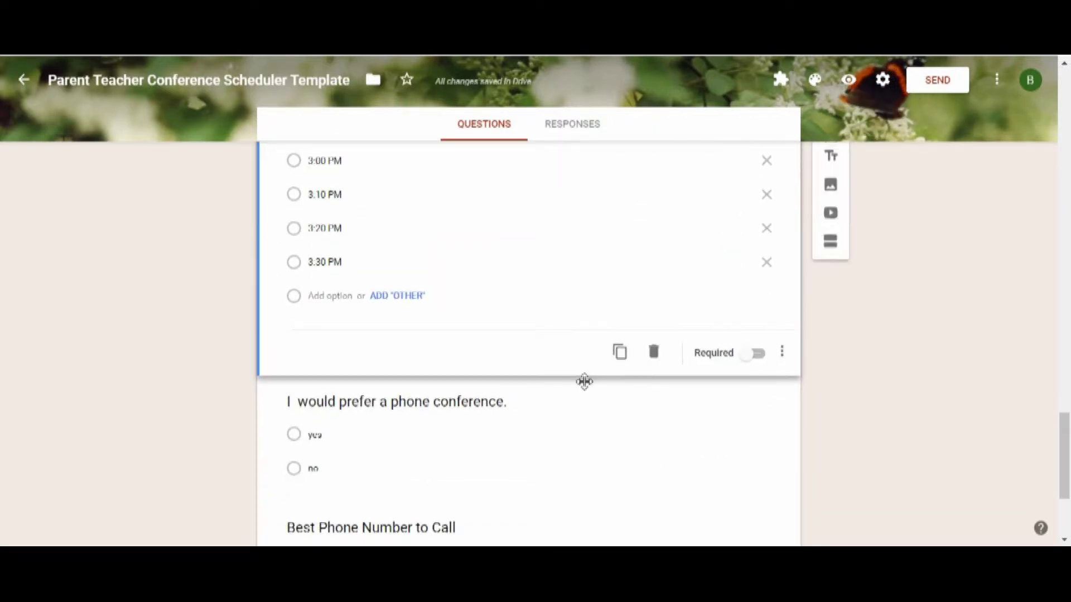
{"action": "left_click", "coordinate": [619, 352]}
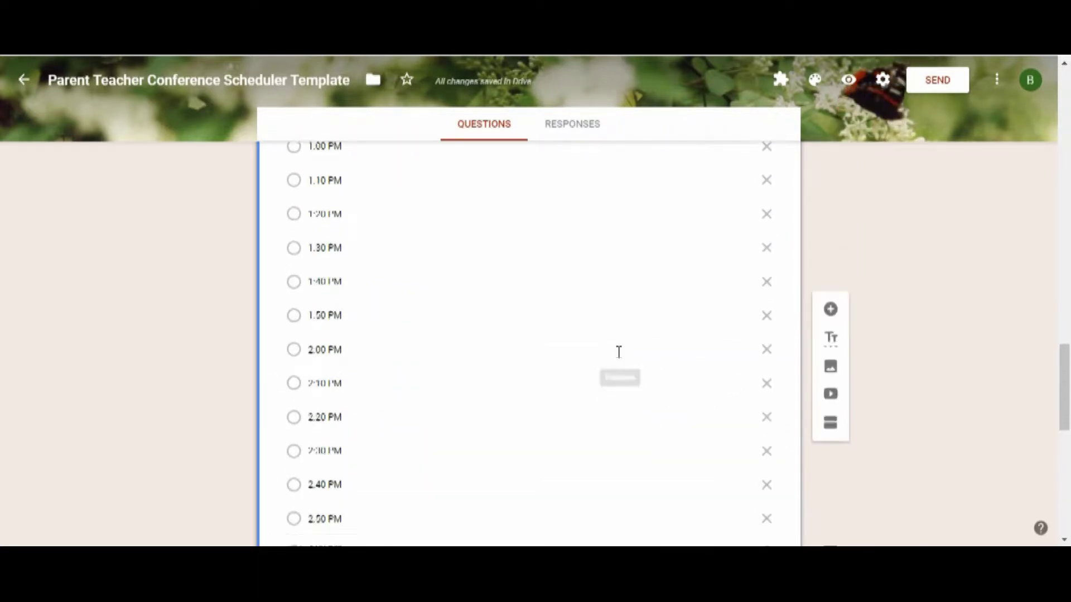
Step: Return to the top of the form and open the Add-ons store from the More menu
{"action": "scroll", "coordinate": [619, 353], "scroll_direction": "up", "scroll_amount": 20}
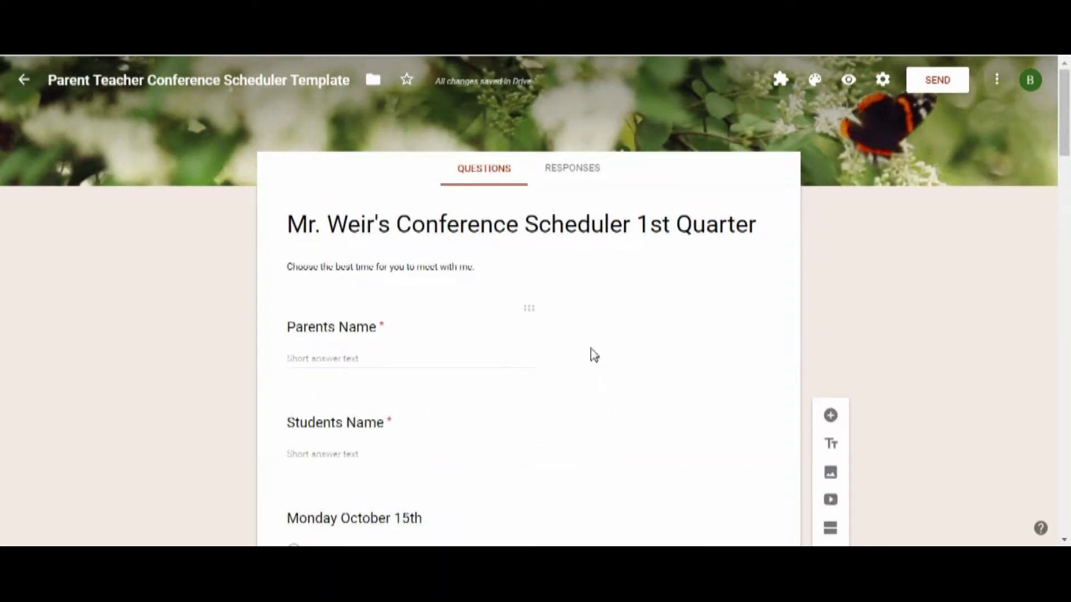
{"action": "left_click", "coordinate": [998, 81]}
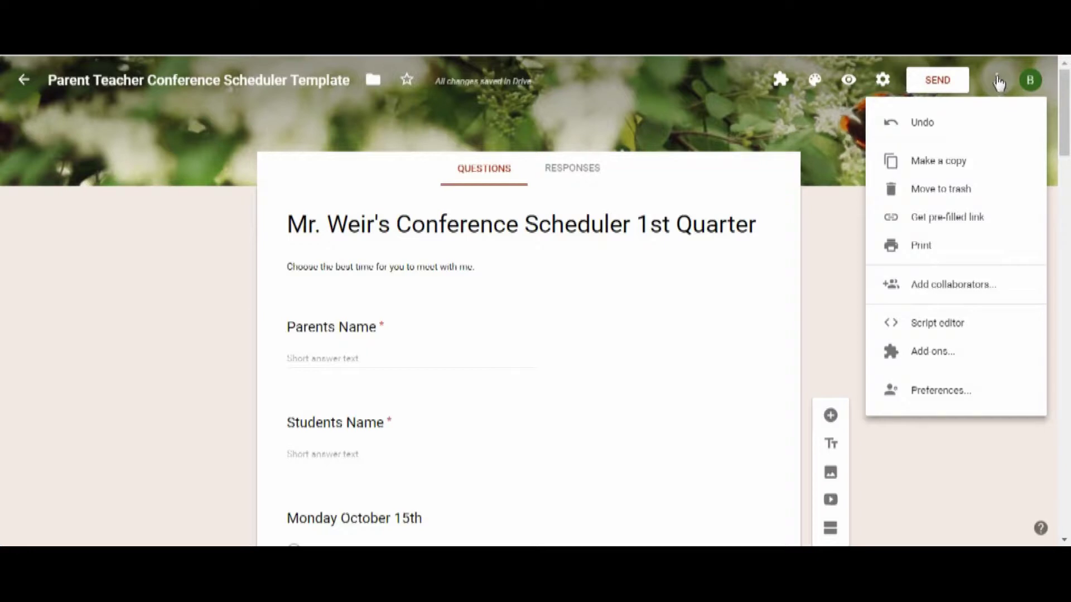
{"action": "left_click", "coordinate": [936, 342]}
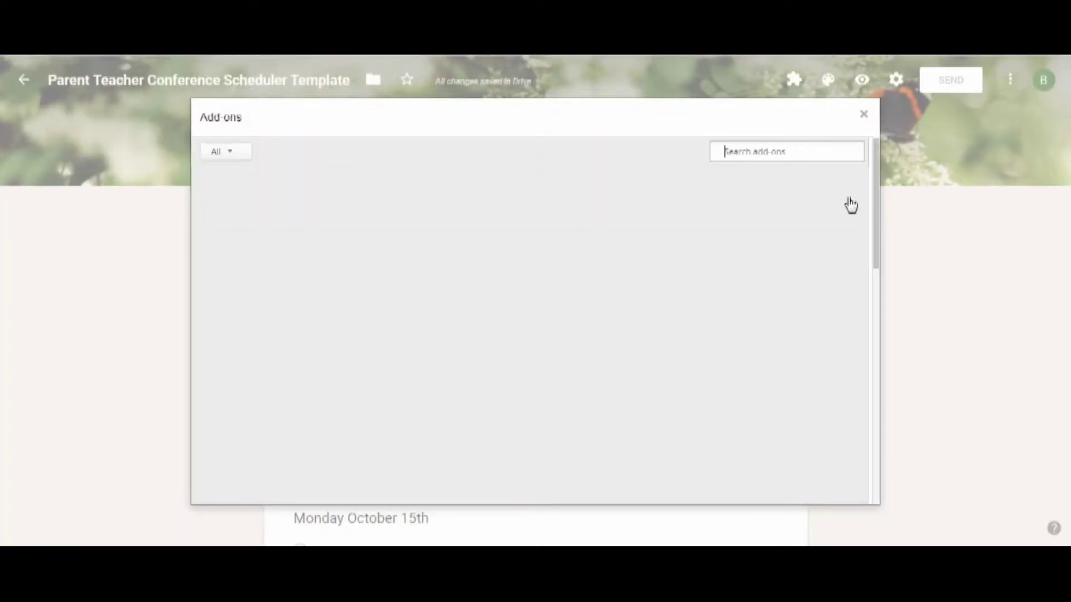
Step: Install the free Choice Eliminator 2 add-on from the store
{"action": "mouse_move", "coordinate": [618, 211]}
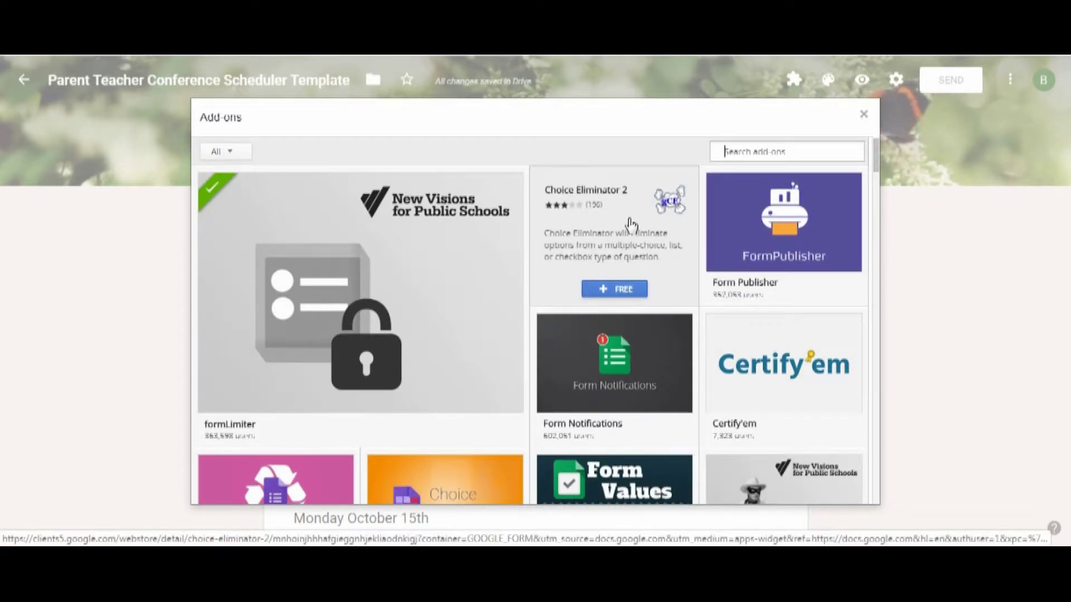
{"action": "left_click", "coordinate": [616, 292]}
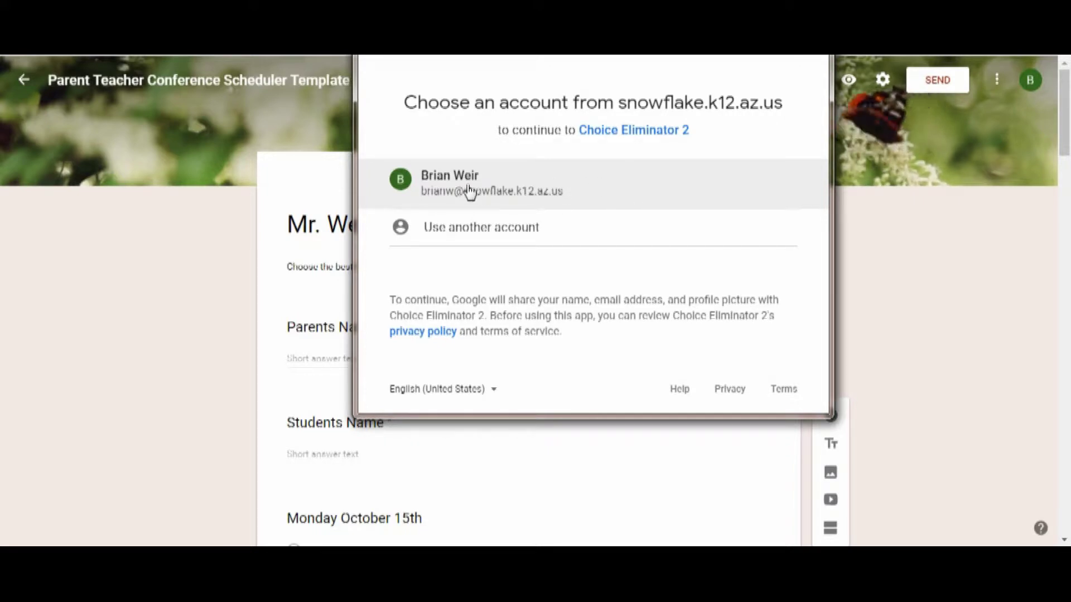
Step: Choose the school account and allow Choice Eliminator 2 its requested permissions
{"action": "left_click", "coordinate": [535, 190]}
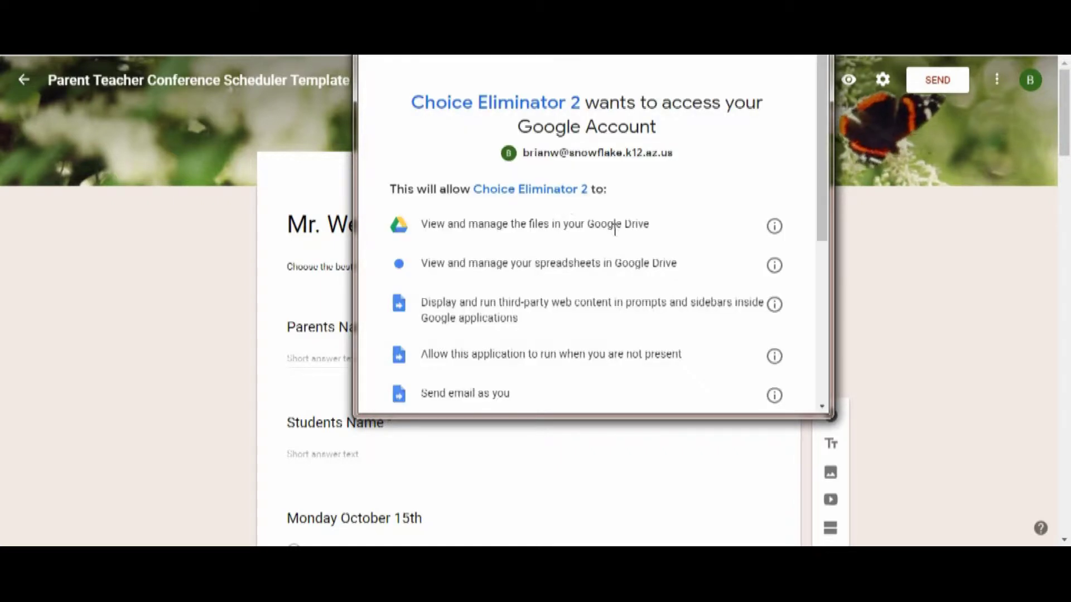
{"action": "scroll", "coordinate": [615, 229], "scroll_direction": "down", "scroll_amount": 5}
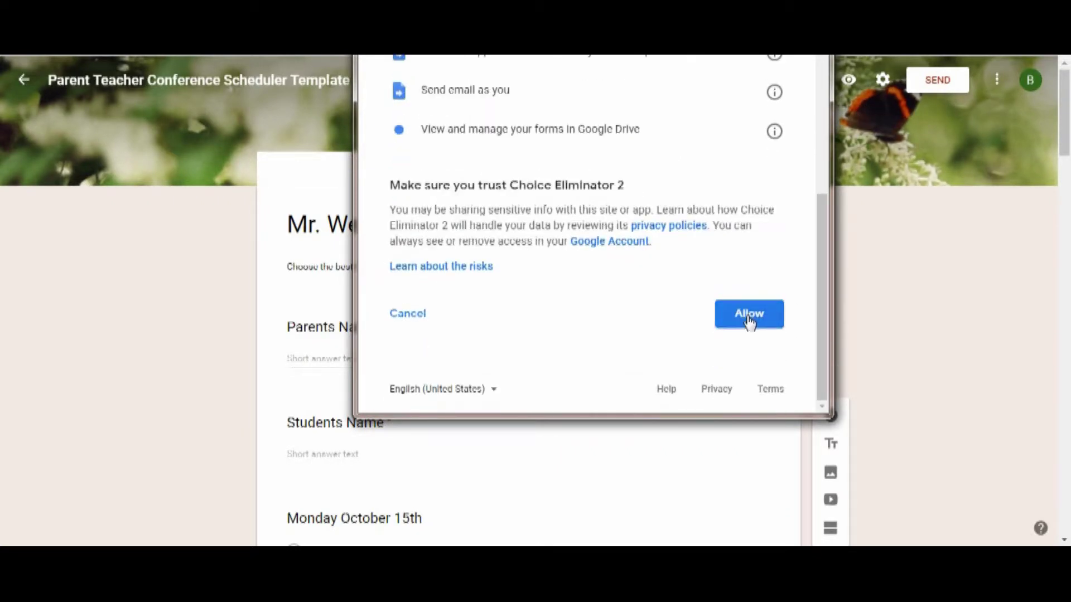
{"action": "scroll", "coordinate": [636, 276], "scroll_direction": "up", "scroll_amount": 5}
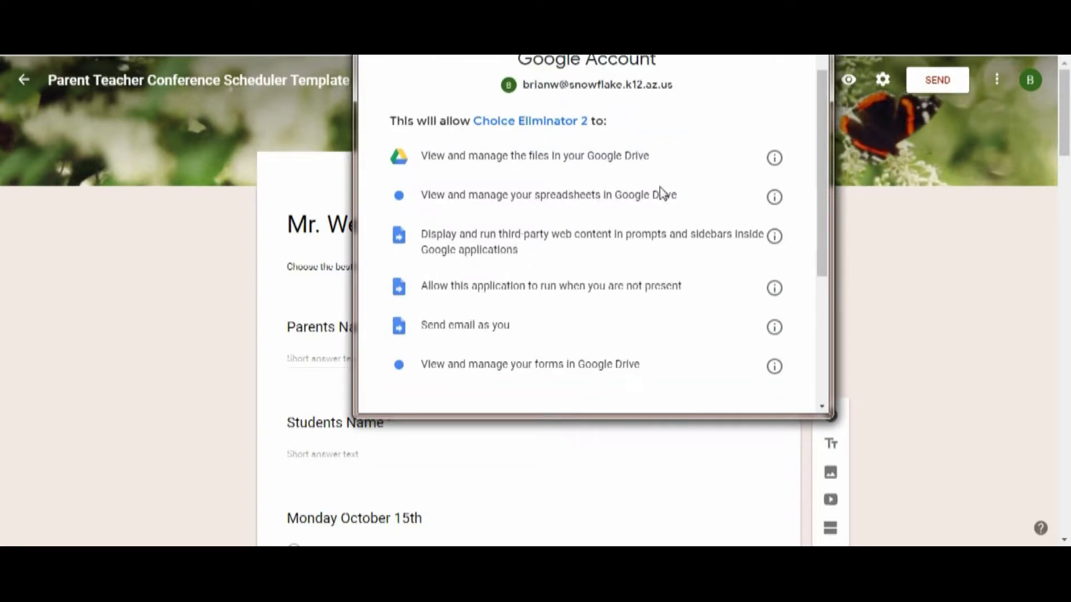
{"action": "scroll", "coordinate": [614, 218], "scroll_direction": "down", "scroll_amount": 1}
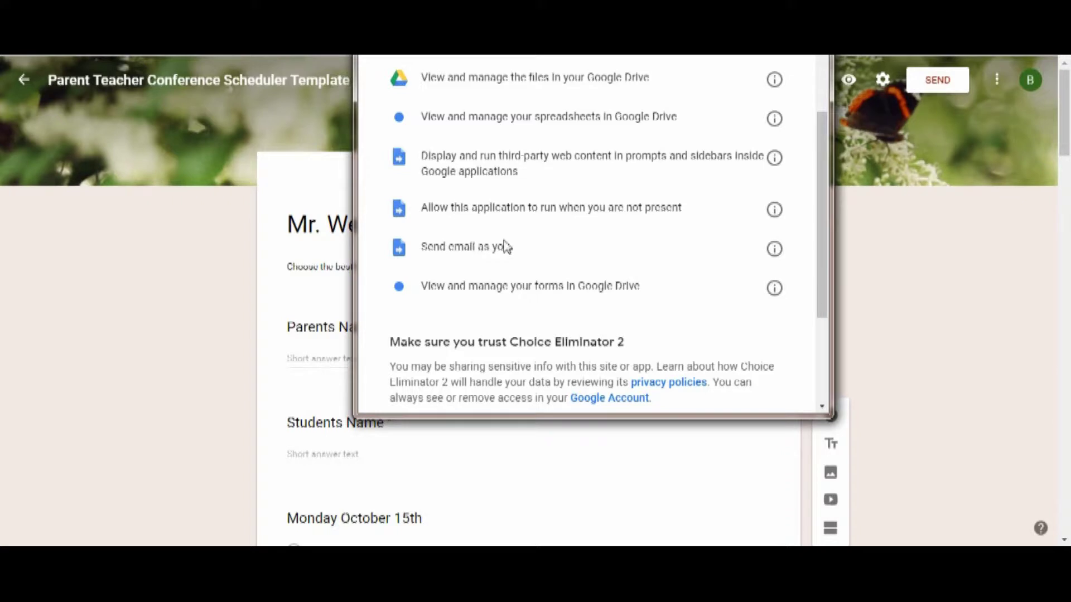
{"action": "scroll", "coordinate": [504, 245], "scroll_direction": "up", "scroll_amount": 1}
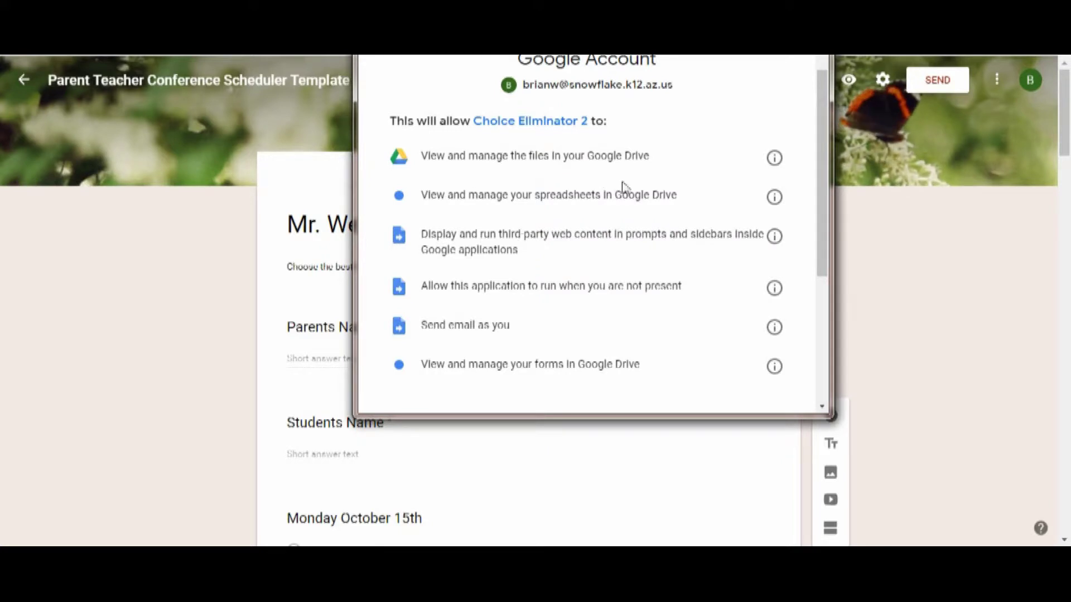
{"action": "scroll", "coordinate": [641, 229], "scroll_direction": "down", "scroll_amount": 2}
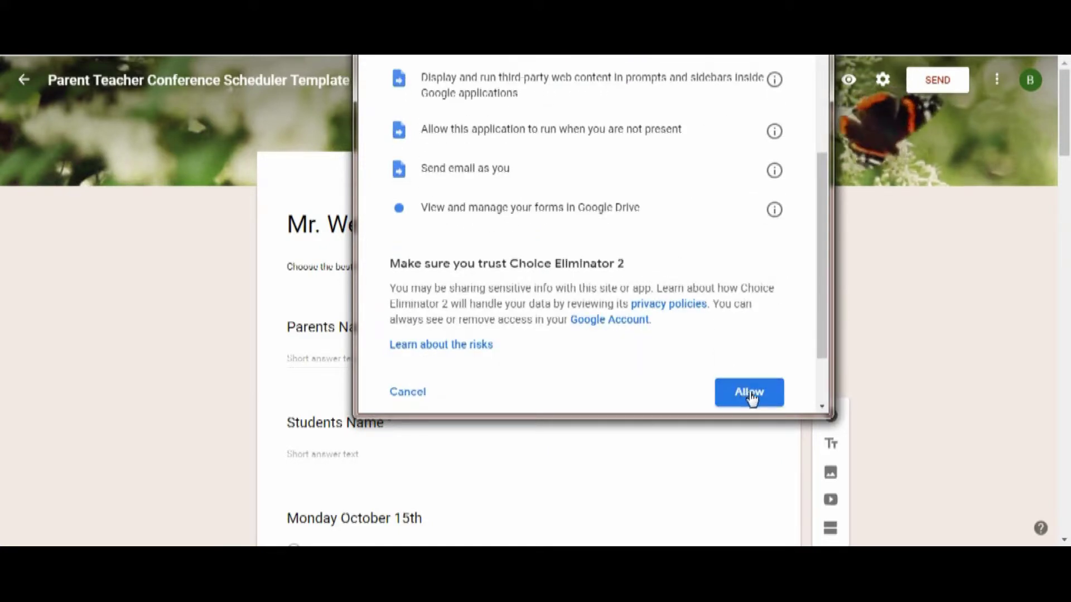
{"action": "left_click", "coordinate": [751, 394]}
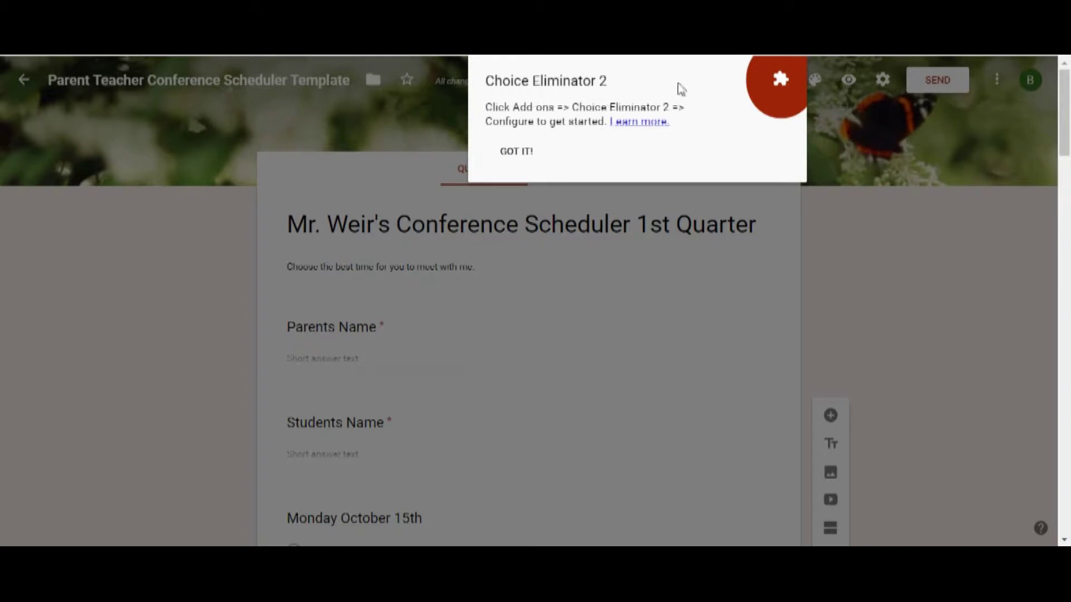
Step: Dismiss the install notice and launch Choice Eliminator 2's Configure panel
{"action": "left_click", "coordinate": [514, 158]}
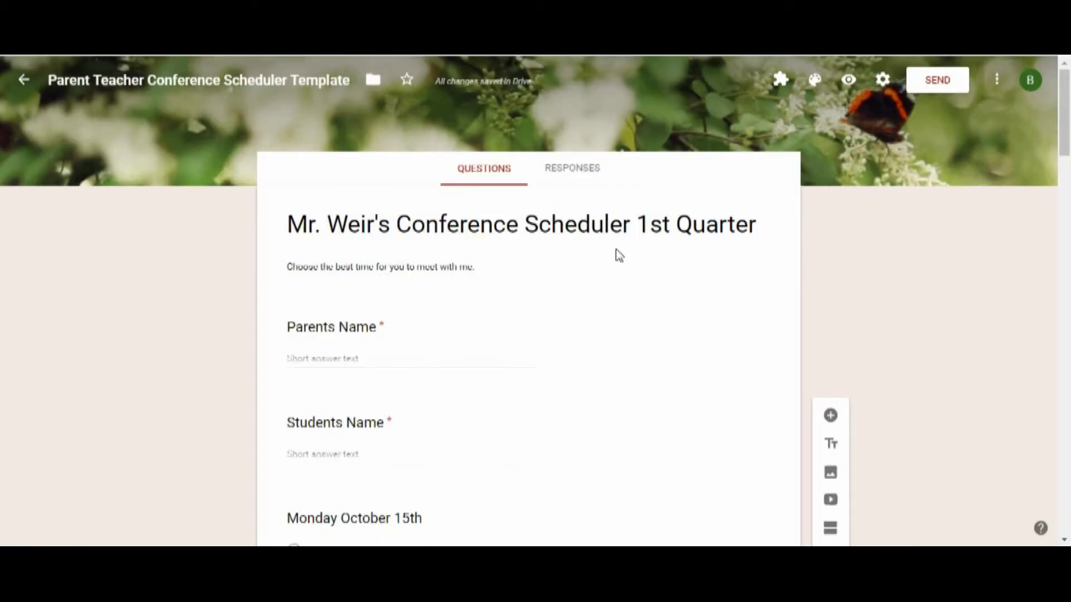
{"action": "left_click", "coordinate": [780, 82]}
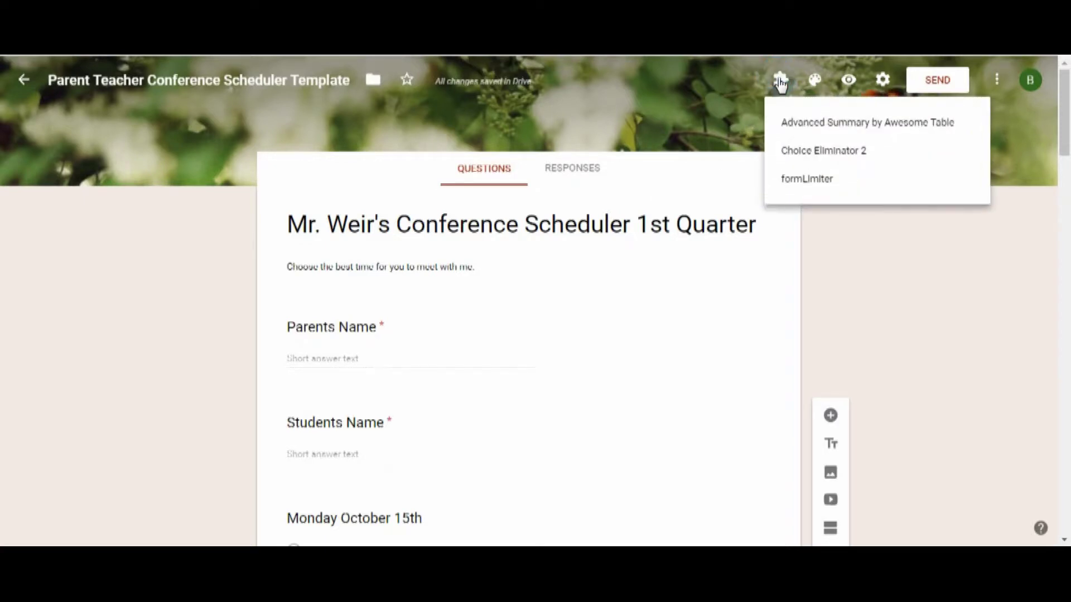
{"action": "left_click", "coordinate": [813, 154]}
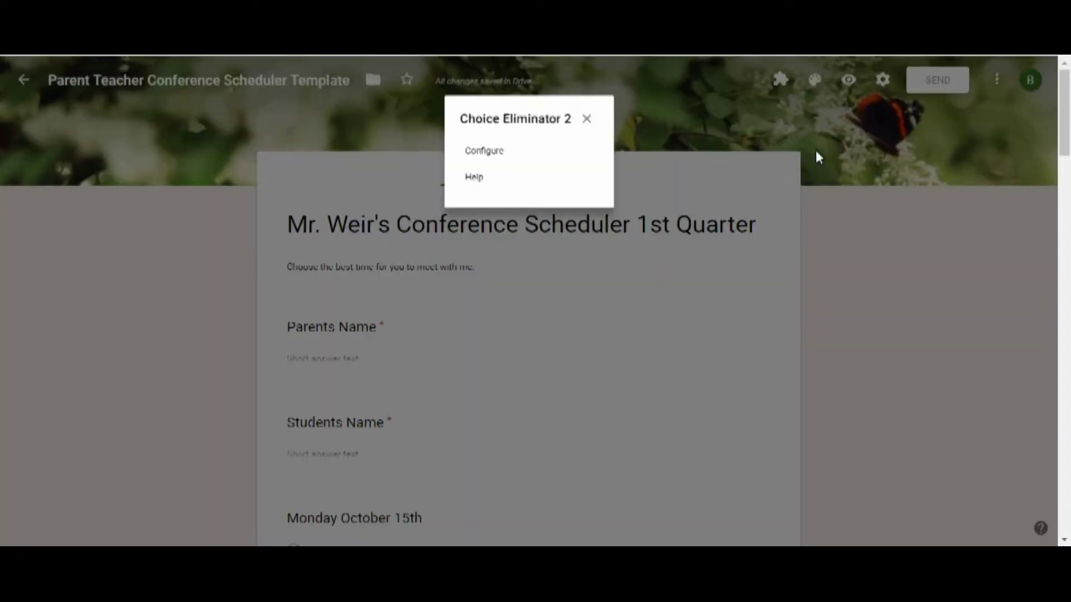
{"action": "left_click", "coordinate": [482, 153]}
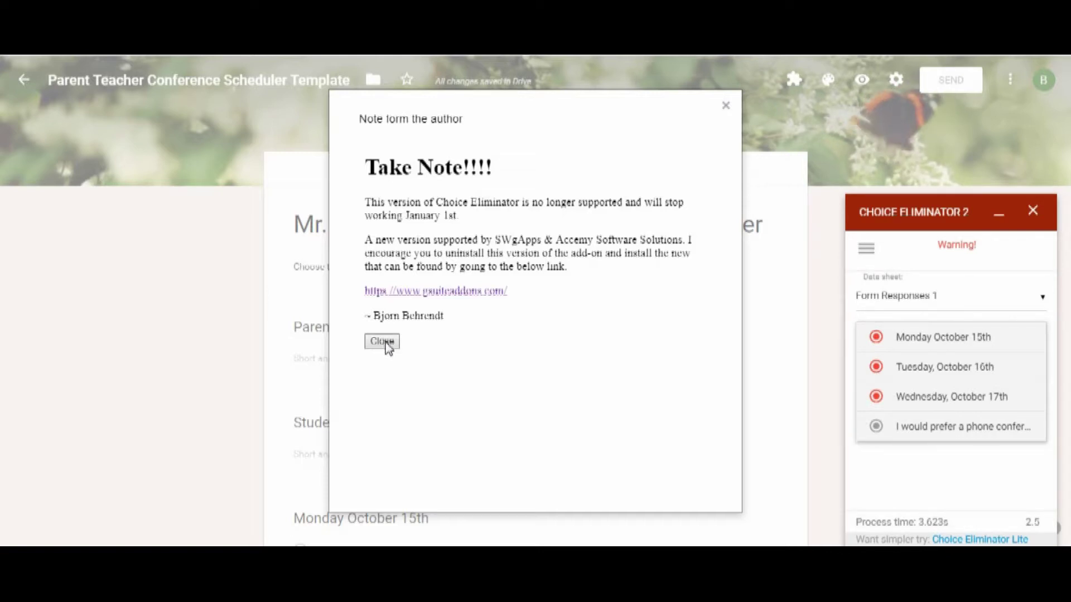
Step: Enable Eliminate Choices for the Monday, Tuesday and Wednesday questions, leaving the phone-conference question unchanged
{"action": "left_click", "coordinate": [389, 347]}
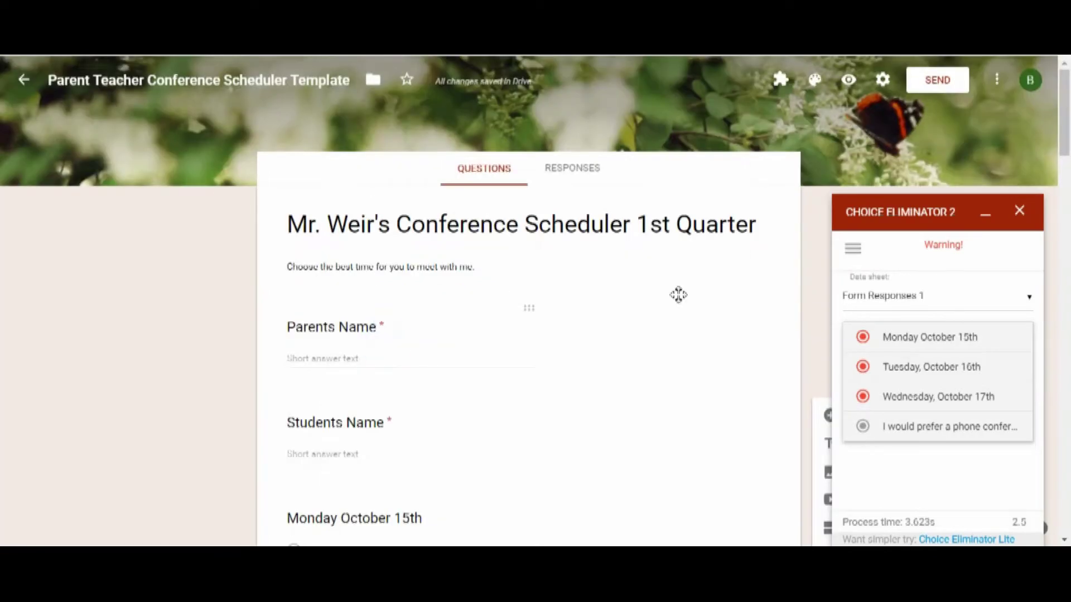
{"action": "left_click", "coordinate": [921, 339]}
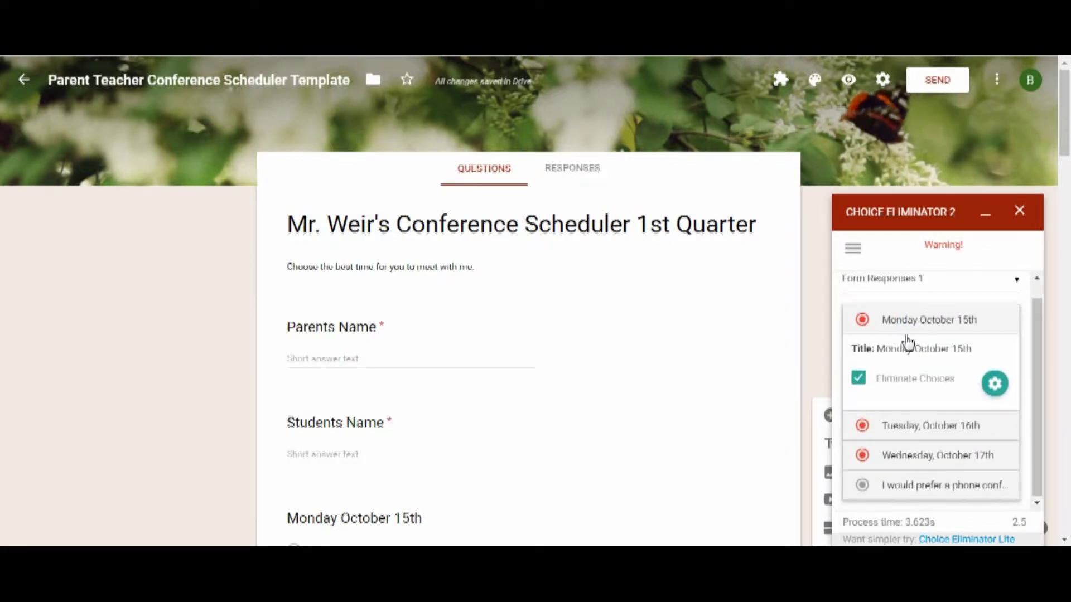
{"action": "left_click", "coordinate": [859, 382]}
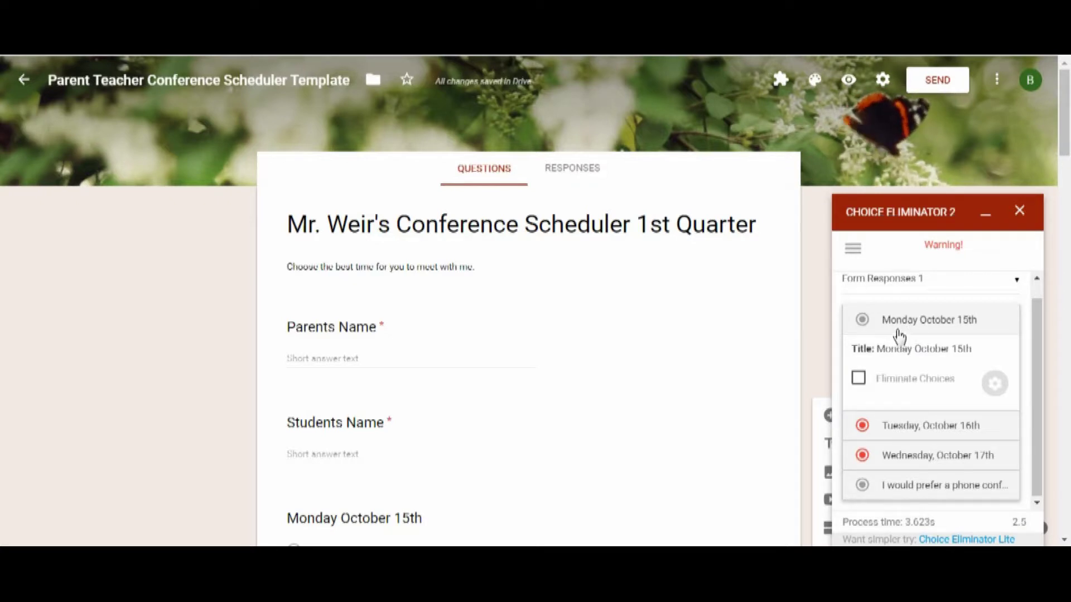
{"action": "left_click", "coordinate": [859, 381]}
{"action": "left_click", "coordinate": [937, 434]}
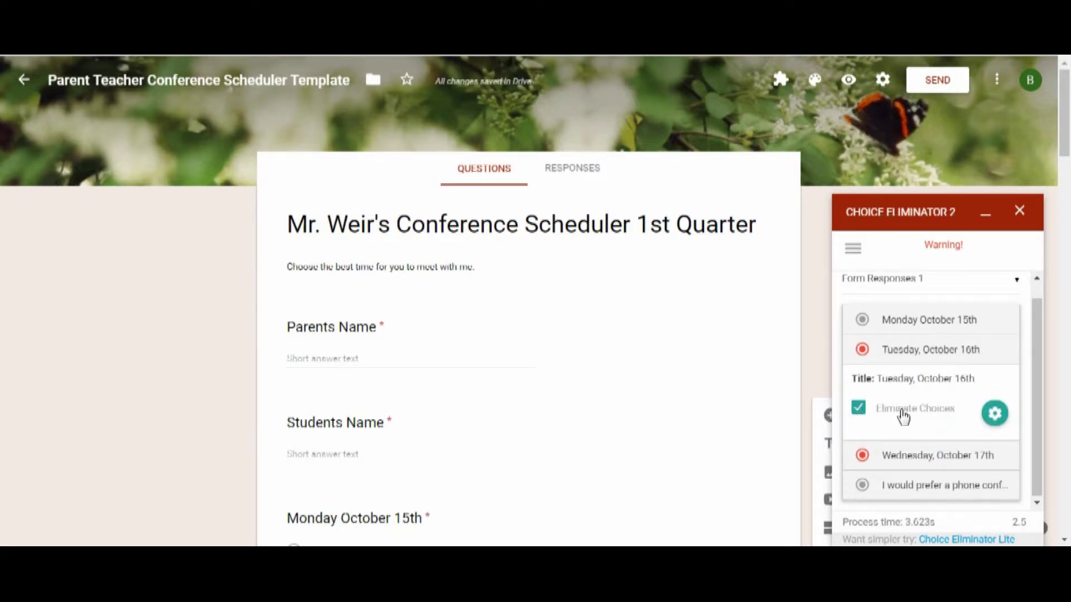
{"action": "left_click", "coordinate": [916, 455]}
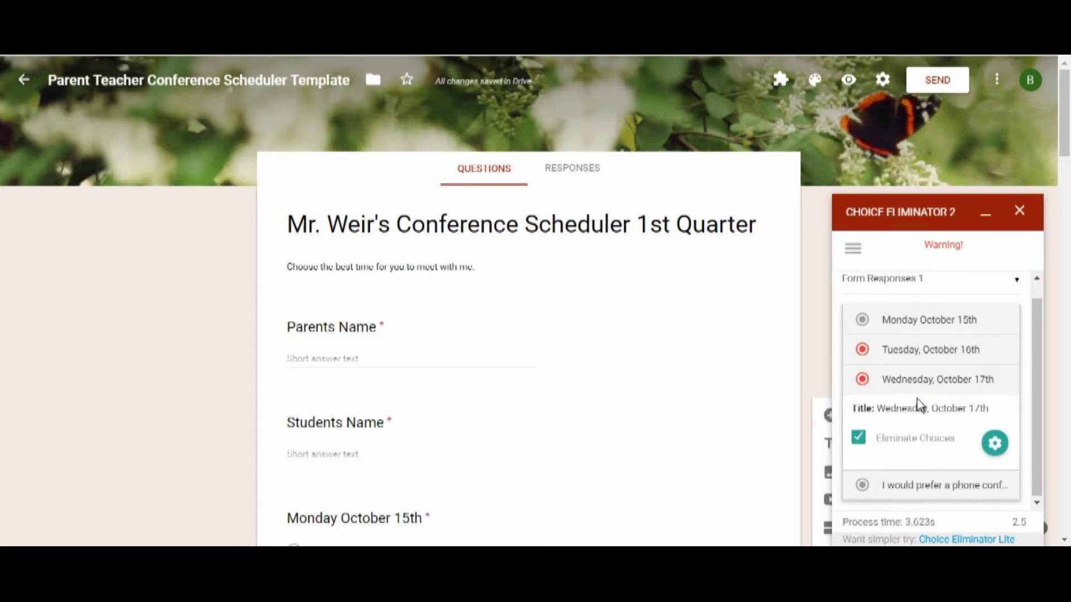
{"action": "left_click", "coordinate": [904, 486]}
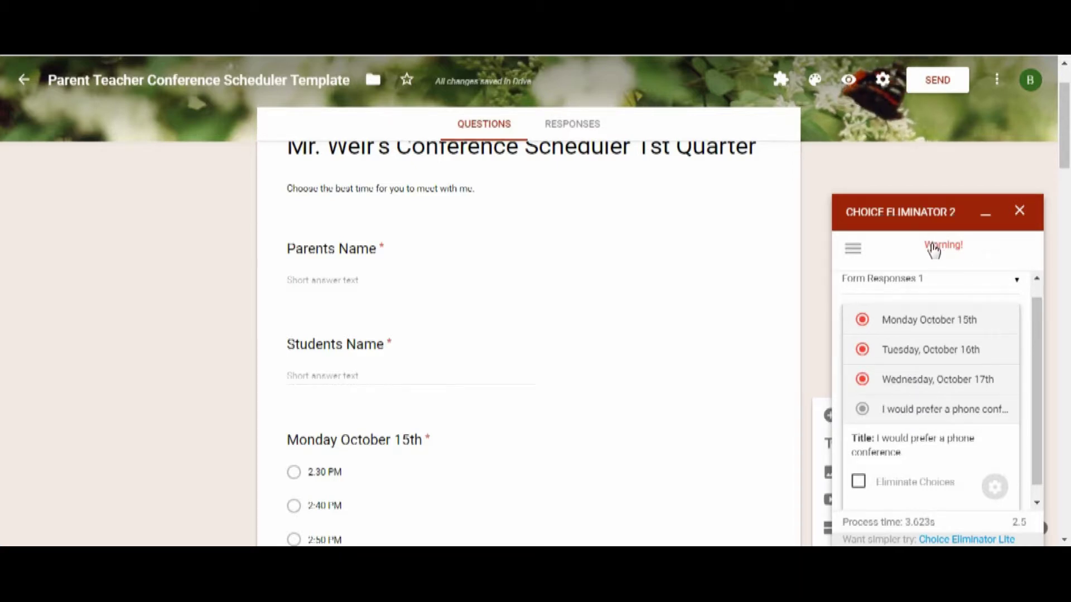
{"action": "scroll", "coordinate": [916, 368], "scroll_direction": "up", "scroll_amount": 1}
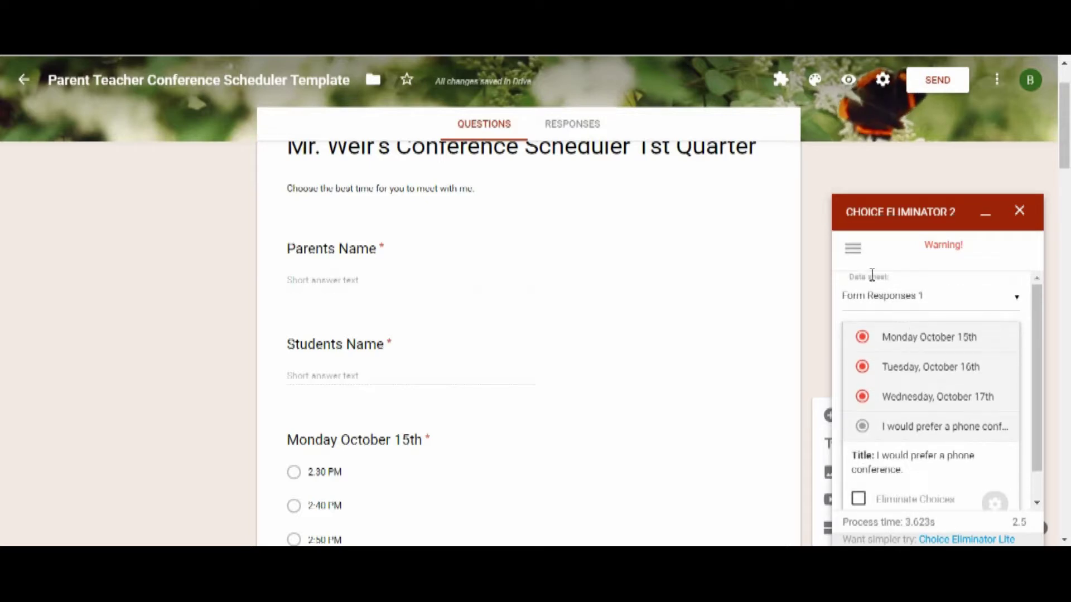
{"action": "scroll", "coordinate": [912, 352], "scroll_direction": "down", "scroll_amount": 2}
{"action": "left_click", "coordinate": [903, 368]}
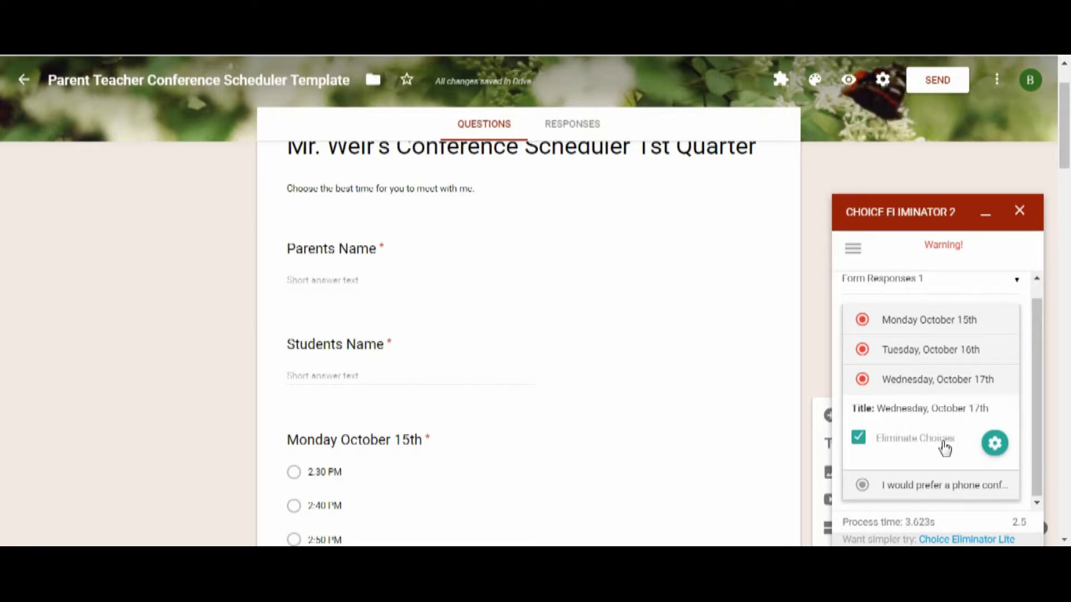
Step: Review Wednesday's choice limit options, then close them and the Choice Eliminator 2 panel
{"action": "left_click", "coordinate": [994, 444]}
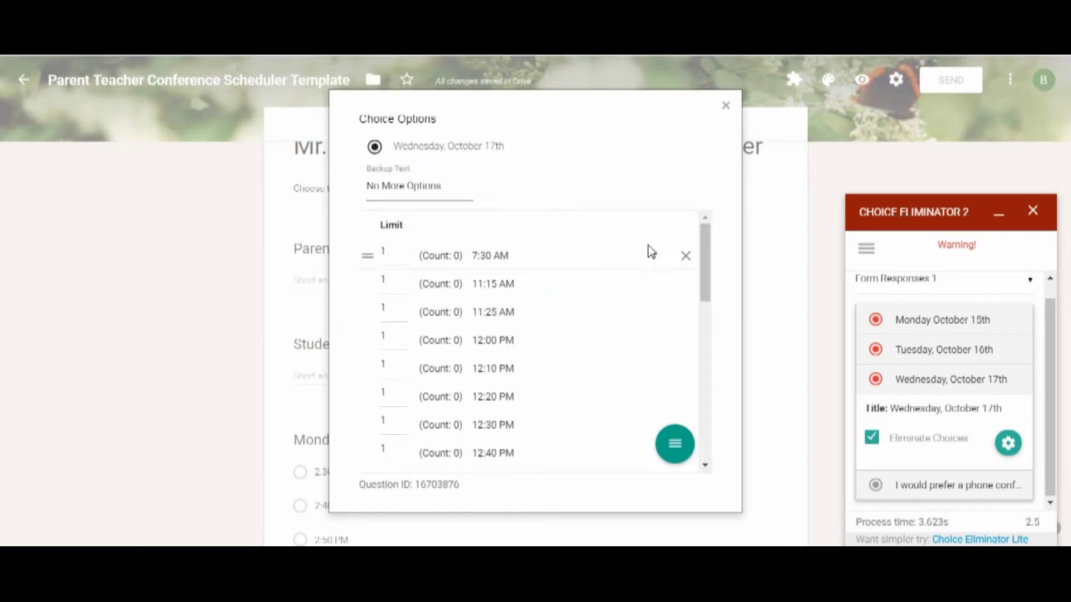
{"action": "mouse_move", "coordinate": [703, 240]}
{"action": "left_mouse_down"}
{"action": "mouse_move", "coordinate": [705, 441]}
{"action": "mouse_move", "coordinate": [693, 249]}
{"action": "left_mouse_up"}
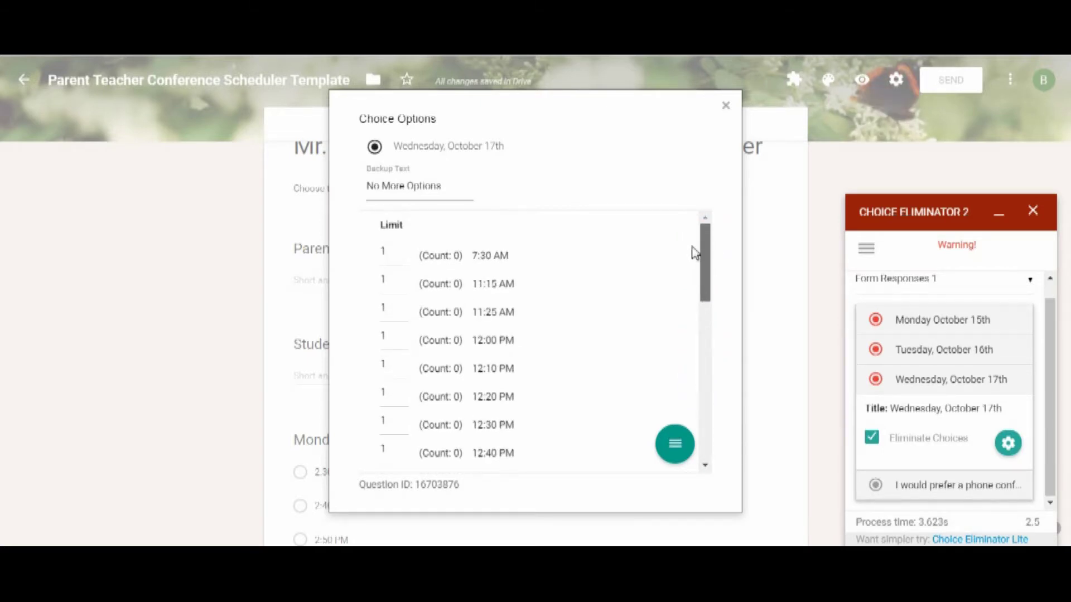
{"action": "left_click", "coordinate": [726, 106]}
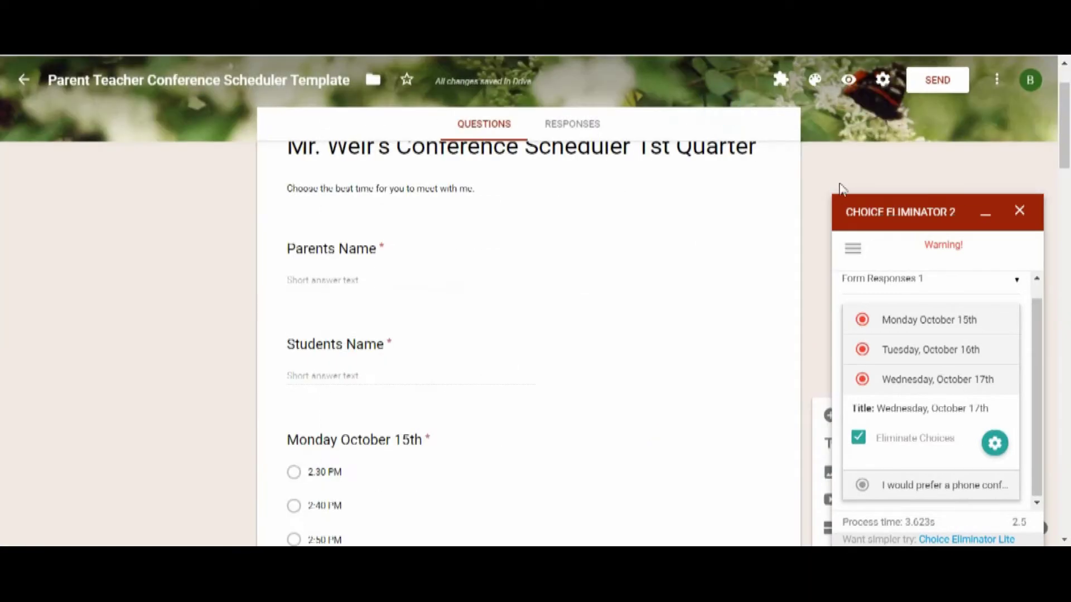
{"action": "left_click", "coordinate": [1017, 210]}
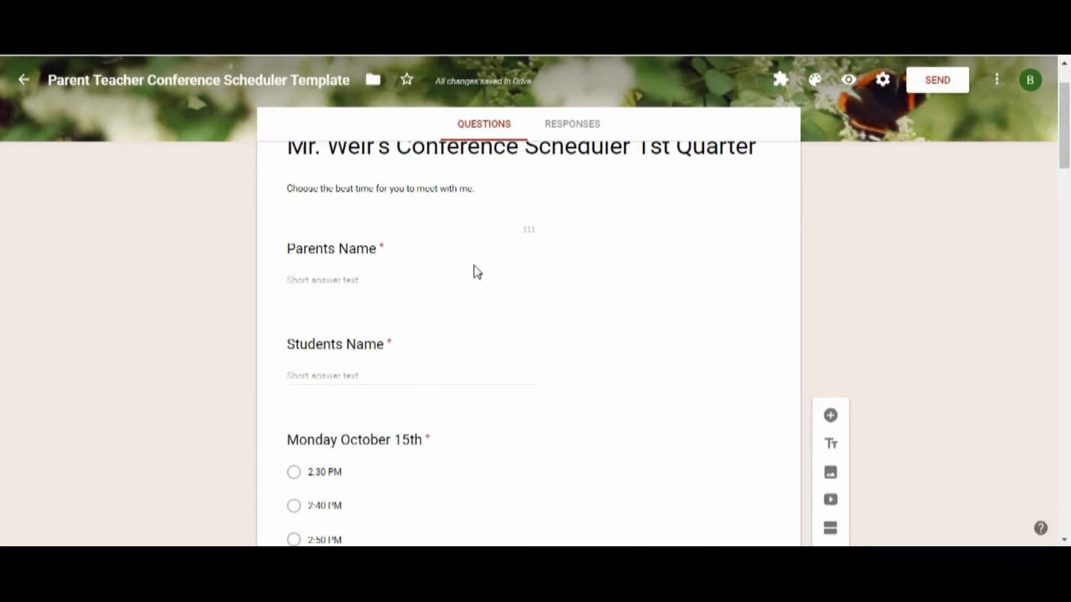
Step: Turn off Required on the Monday October 15th question
{"action": "left_click", "coordinate": [477, 273]}
{"action": "scroll", "coordinate": [507, 270], "scroll_direction": "down", "scroll_amount": 5}
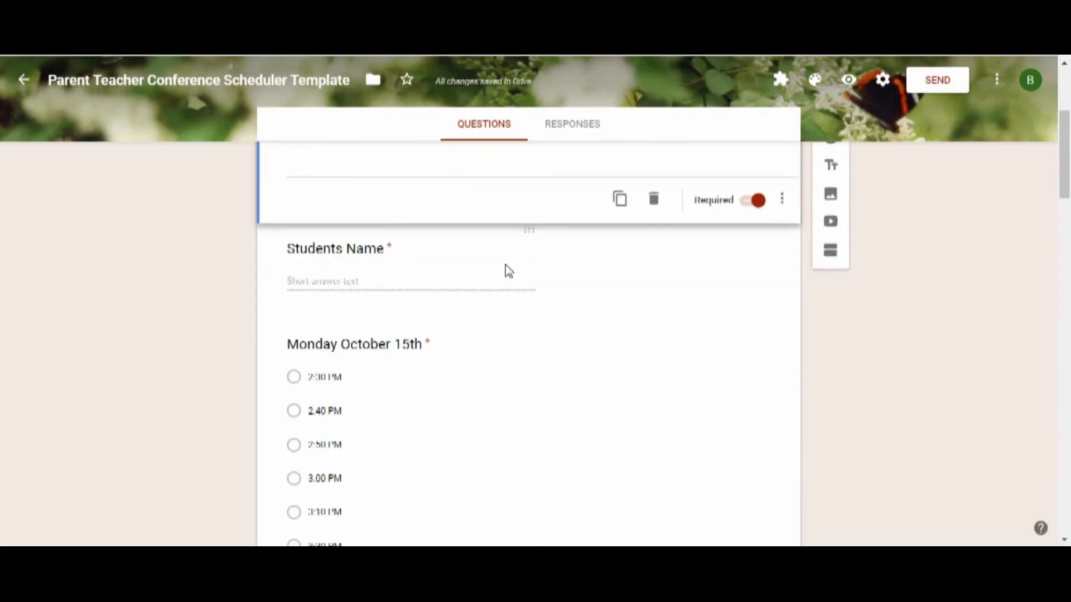
{"action": "left_click", "coordinate": [502, 264]}
{"action": "scroll", "coordinate": [558, 331], "scroll_direction": "down", "scroll_amount": 2}
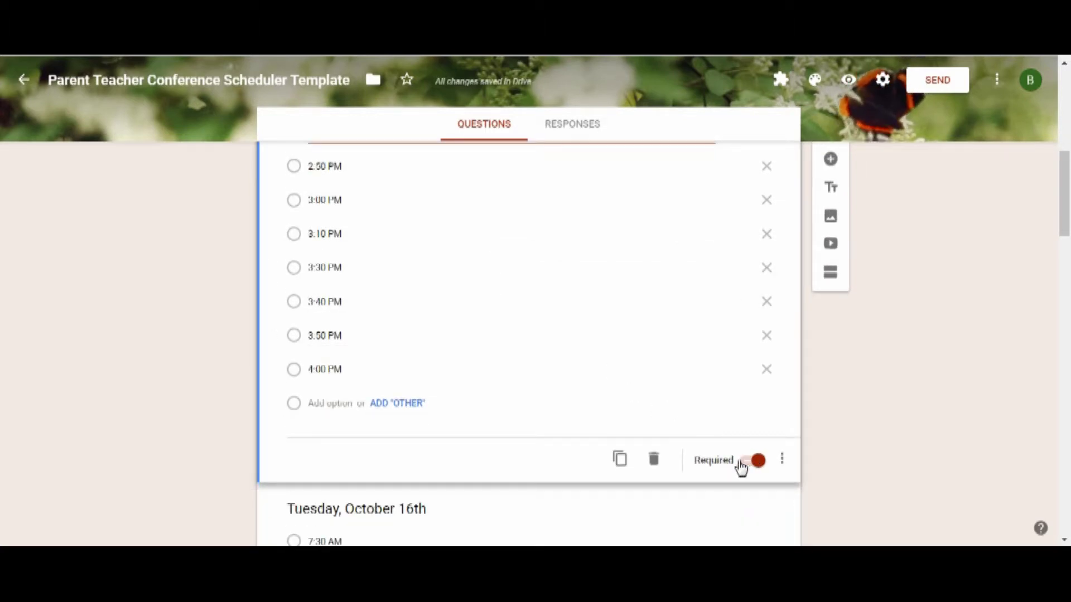
{"action": "left_click", "coordinate": [746, 463]}
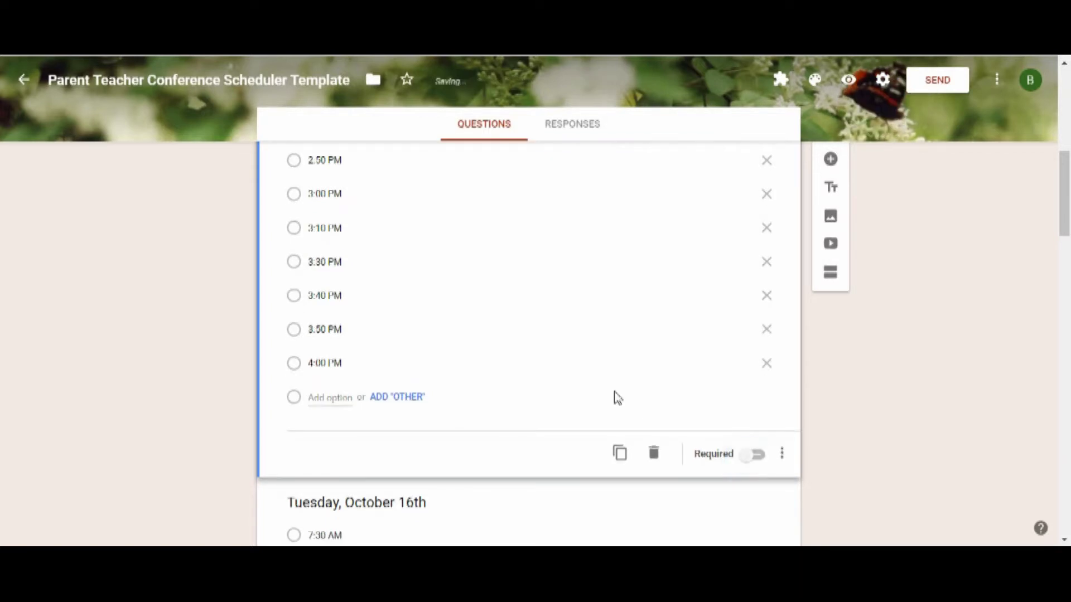
Step: Confirm the Tuesday and Wednesday questions are not required, then return to the top
{"action": "scroll", "coordinate": [614, 397], "scroll_direction": "down", "scroll_amount": 5}
{"action": "left_click", "coordinate": [549, 400]}
{"action": "scroll", "coordinate": [552, 405], "scroll_direction": "down", "scroll_amount": 5}
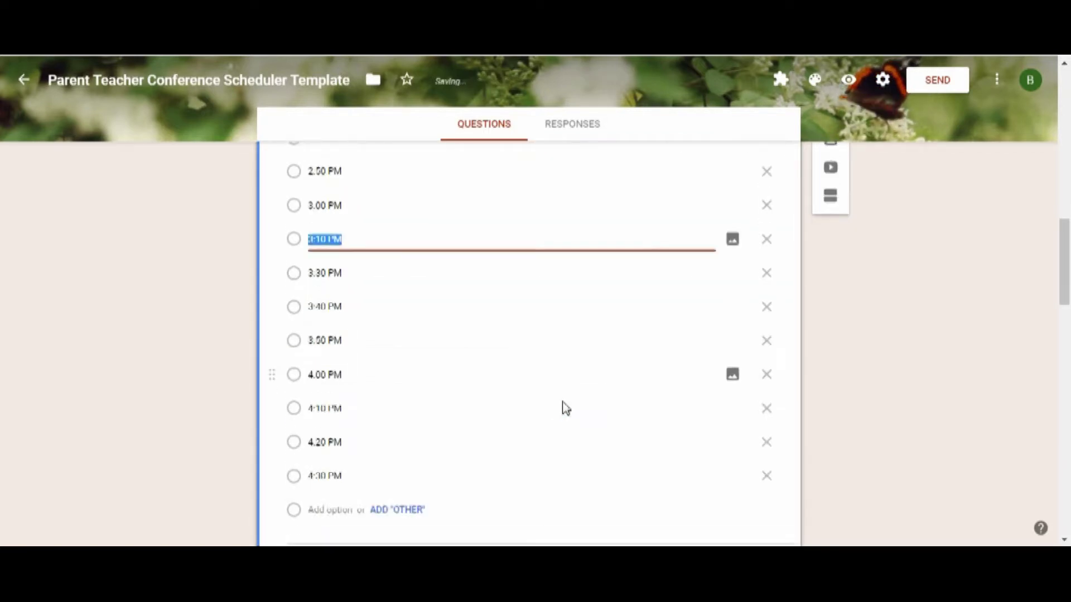
{"action": "scroll", "coordinate": [650, 332], "scroll_direction": "down", "scroll_amount": 12}
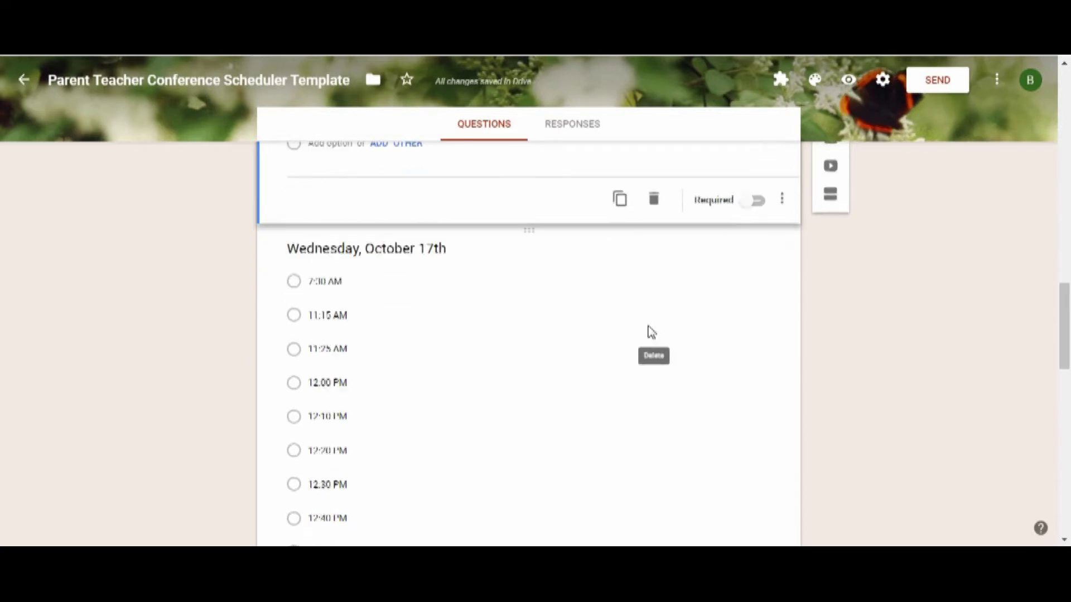
{"action": "scroll", "coordinate": [644, 335], "scroll_direction": "down", "scroll_amount": 4}
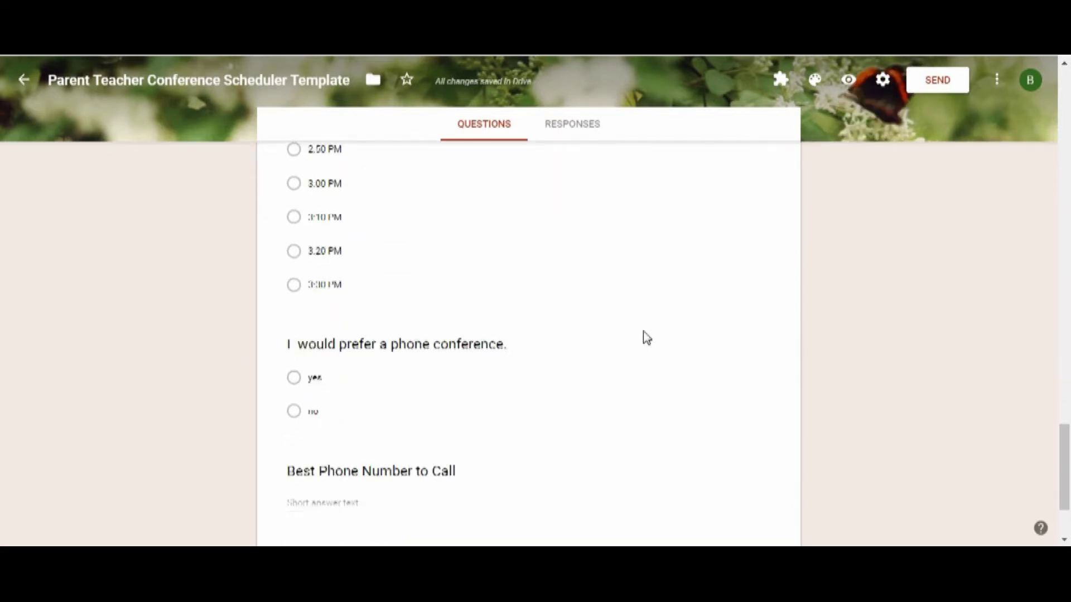
{"action": "scroll", "coordinate": [613, 318], "scroll_direction": "up", "scroll_amount": 2}
{"action": "left_click", "coordinate": [563, 298]}
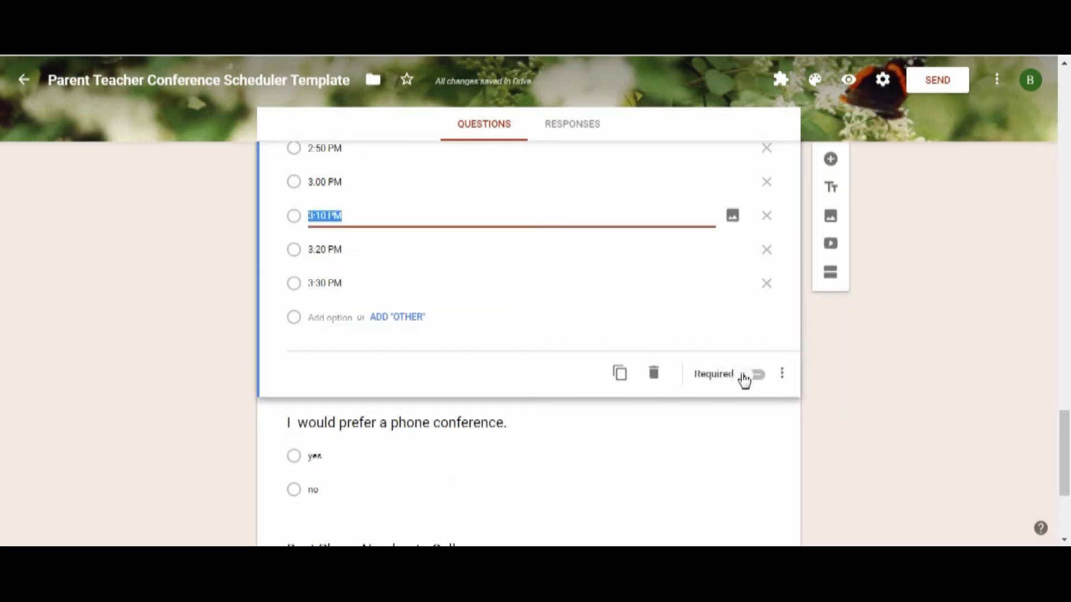
{"action": "scroll", "coordinate": [576, 333], "scroll_direction": "up", "scroll_amount": 12}
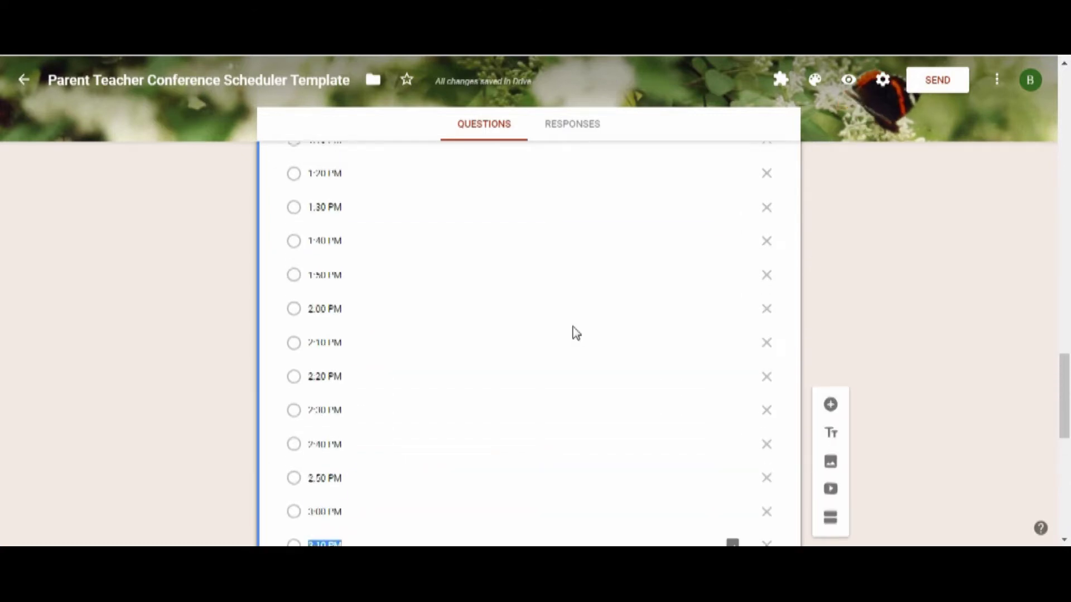
{"action": "scroll", "coordinate": [459, 332], "scroll_direction": "up", "scroll_amount": 2}
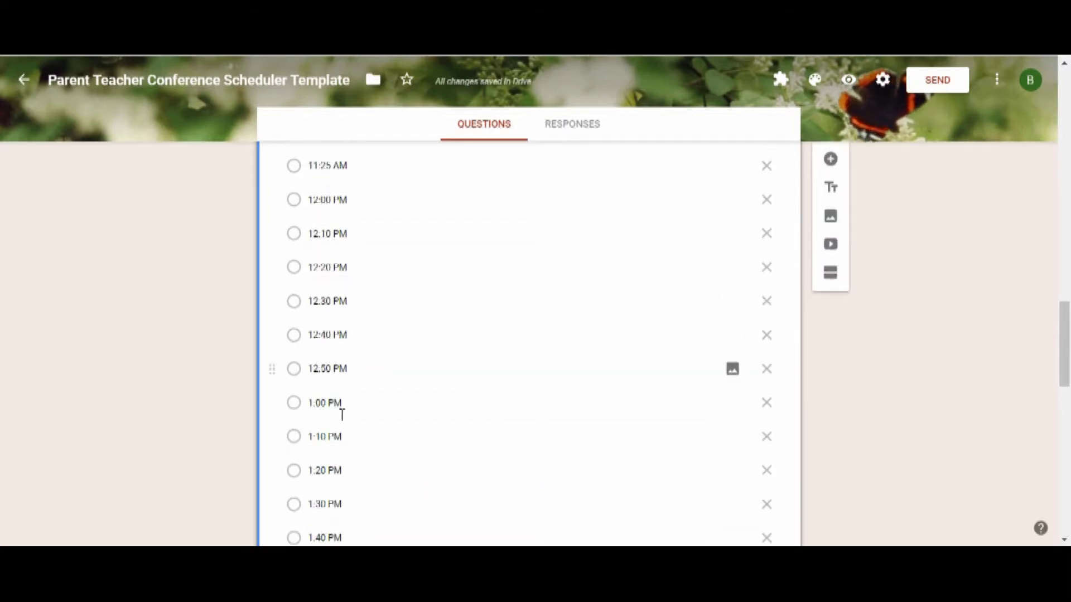
{"action": "scroll", "coordinate": [540, 329], "scroll_direction": "up", "scroll_amount": 3}
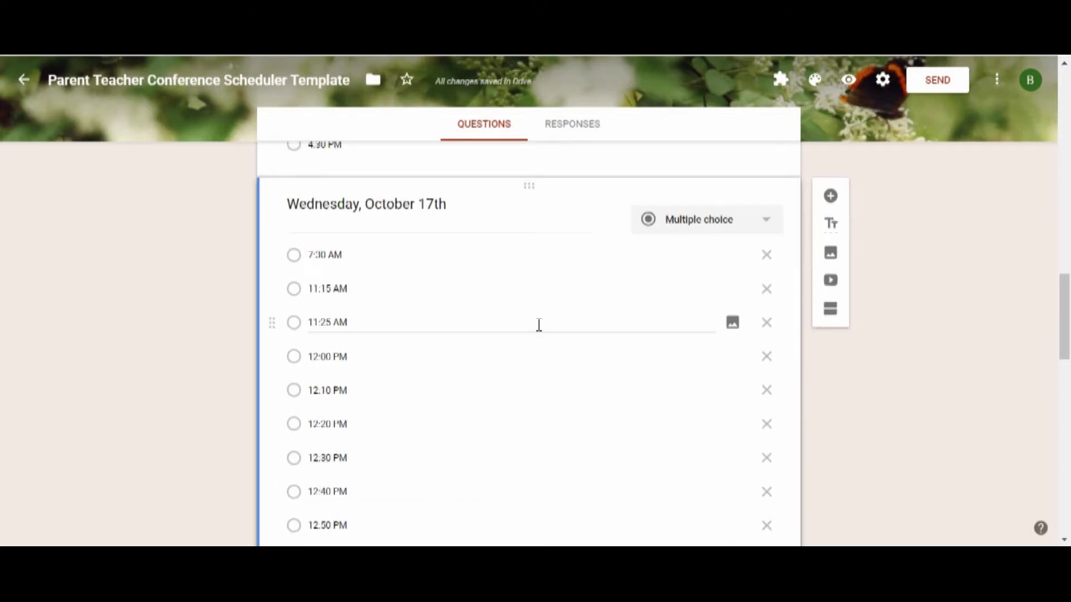
{"action": "scroll", "coordinate": [596, 317], "scroll_direction": "up", "scroll_amount": 12}
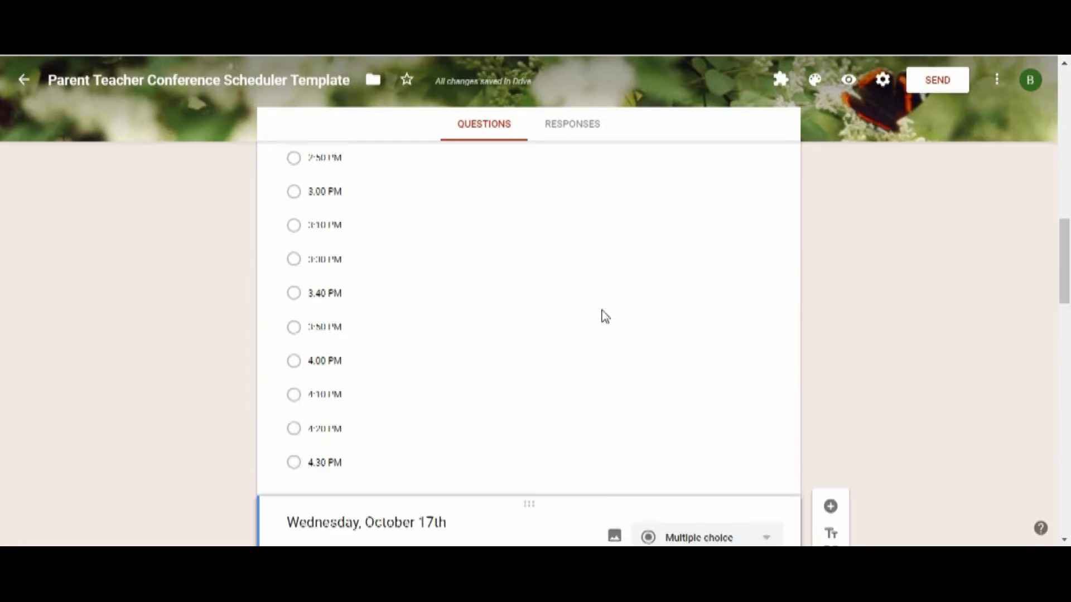
{"action": "scroll", "coordinate": [603, 309], "scroll_direction": "up", "scroll_amount": 8}
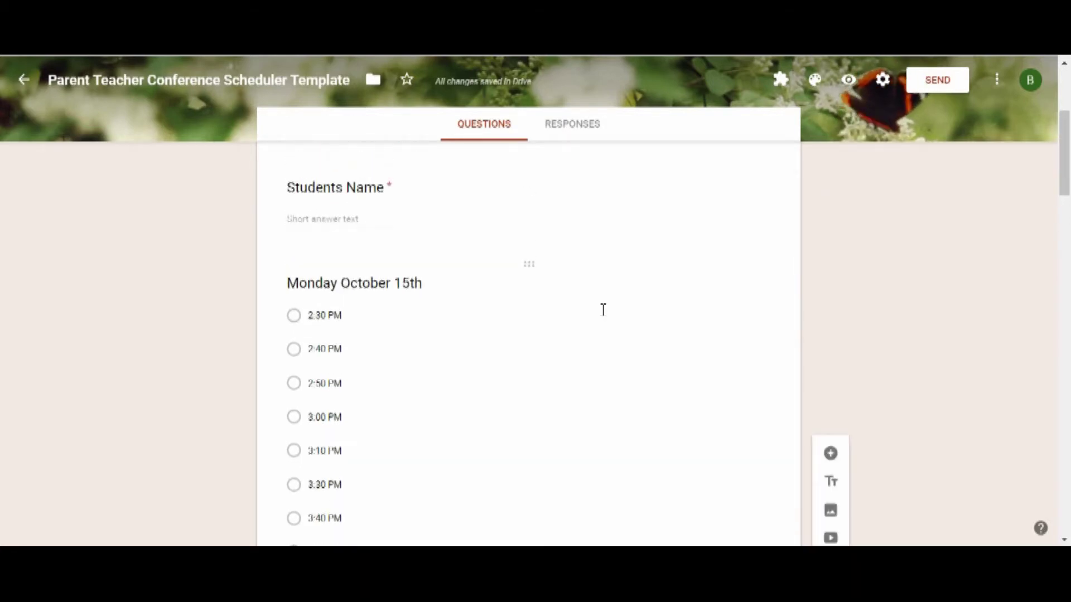
{"action": "scroll", "coordinate": [603, 309], "scroll_direction": "down", "scroll_amount": 1}
{"action": "scroll", "coordinate": [619, 302], "scroll_direction": "up", "scroll_amount": 3}
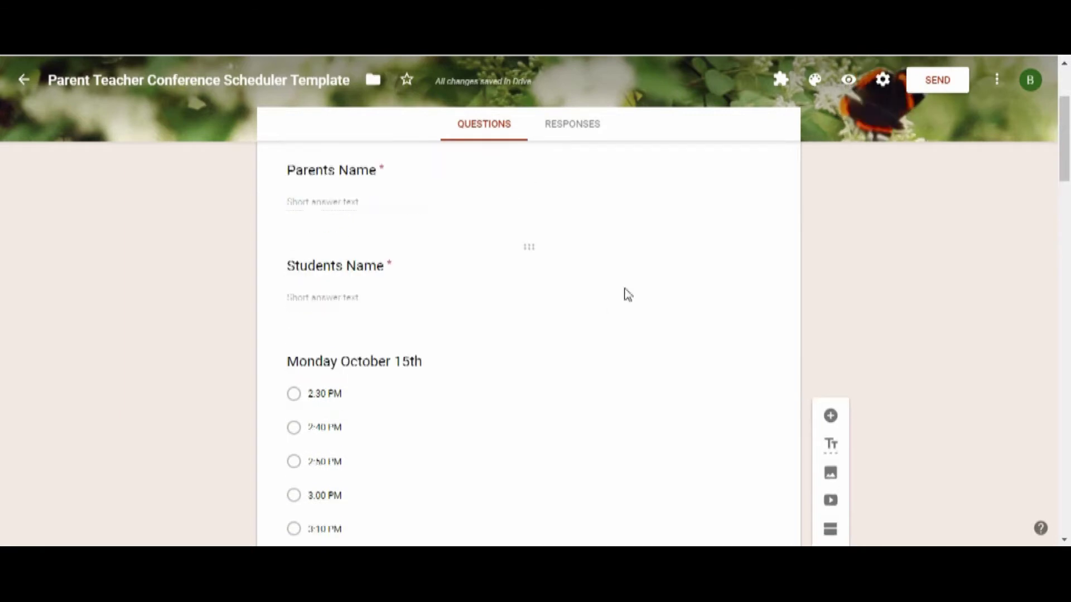
{"action": "scroll", "coordinate": [662, 319], "scroll_direction": "down", "scroll_amount": 4}
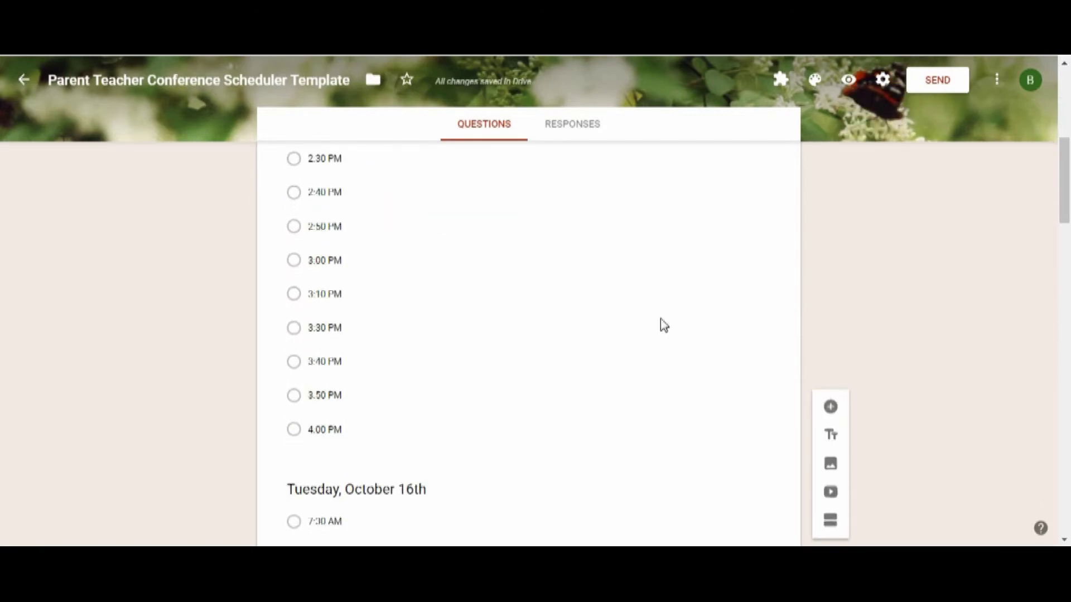
{"action": "scroll", "coordinate": [662, 323], "scroll_direction": "up", "scroll_amount": 3}
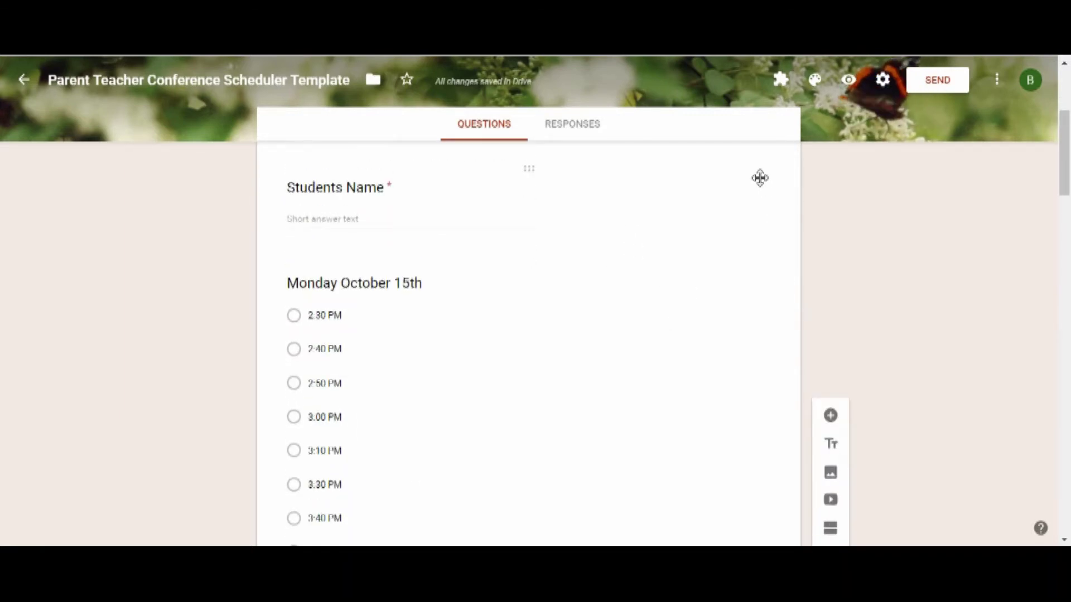
{"action": "left_click", "coordinate": [882, 83]}
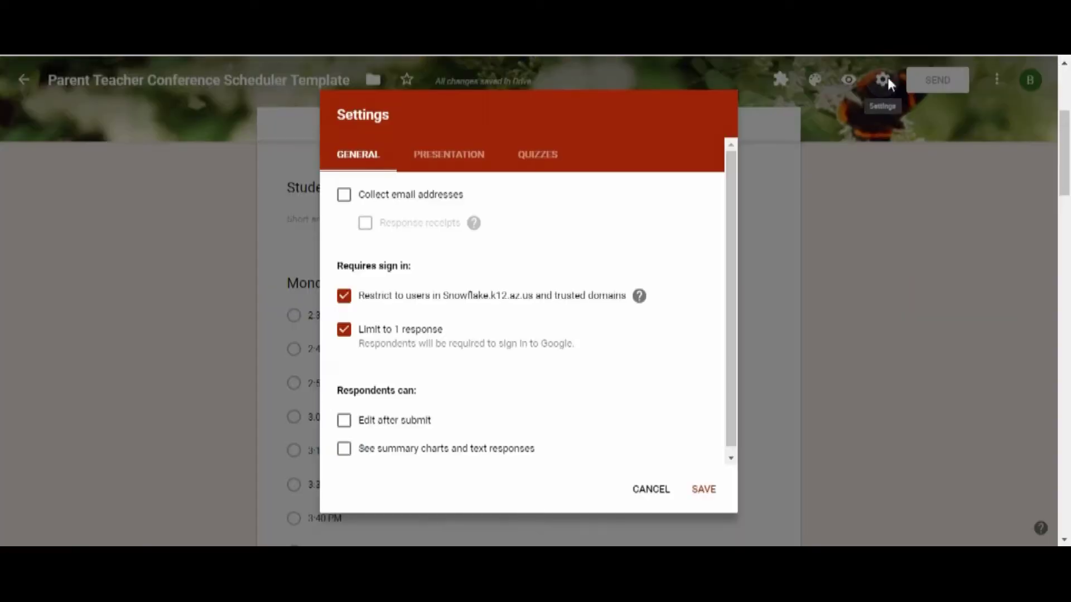
Step: Turn off the school-domain response restriction in Settings and save
{"action": "left_click", "coordinate": [344, 297]}
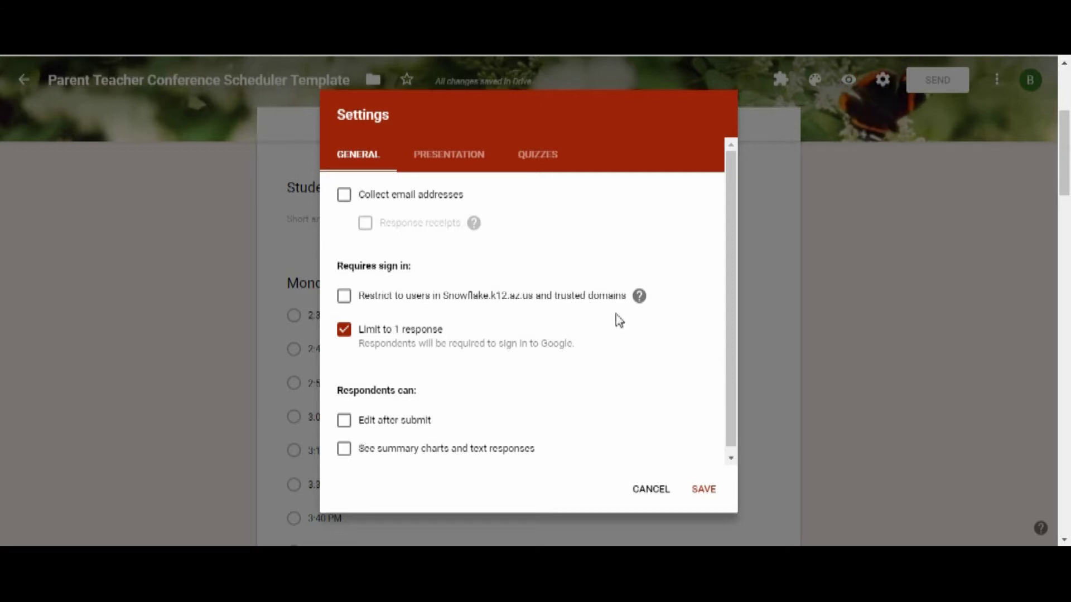
{"action": "left_click", "coordinate": [704, 491]}
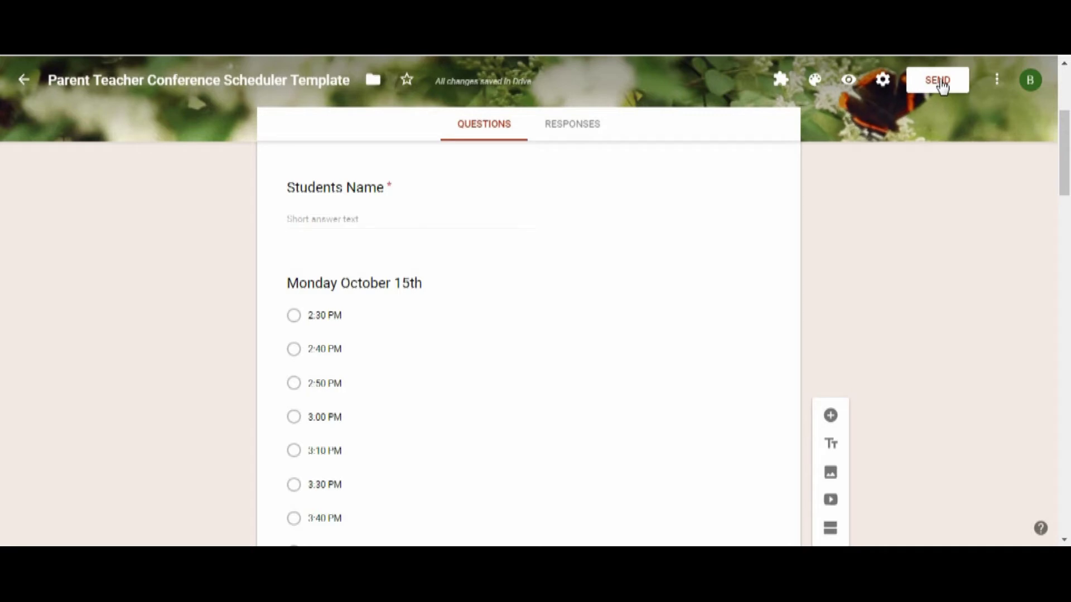
{"action": "left_click", "coordinate": [941, 83]}
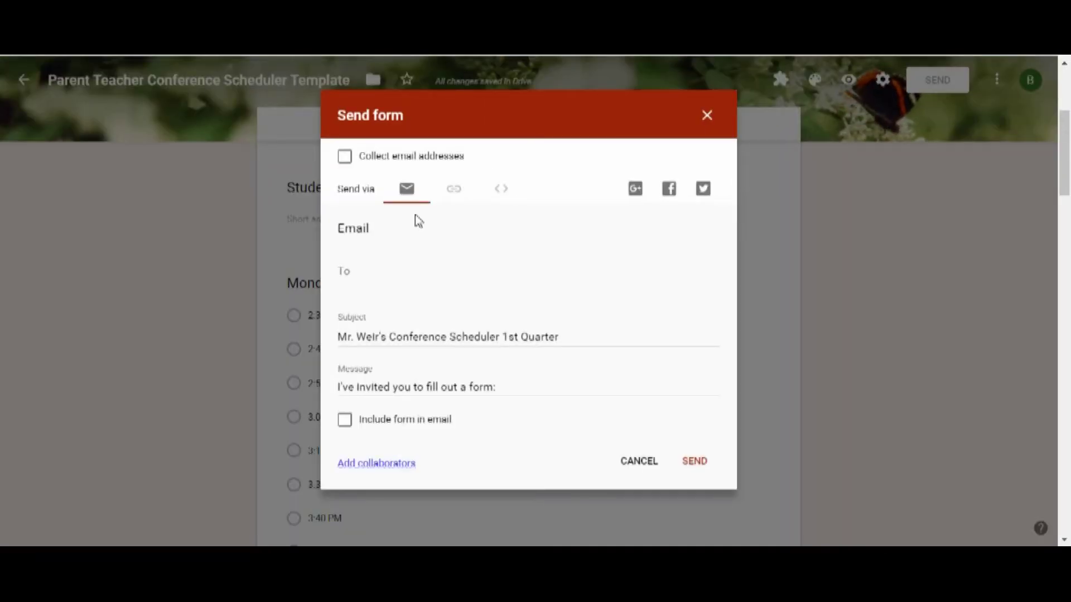
Step: Address the form email to the '3rd Grade Parents (19 contacts)' group
{"action": "left_click", "coordinate": [372, 272]}
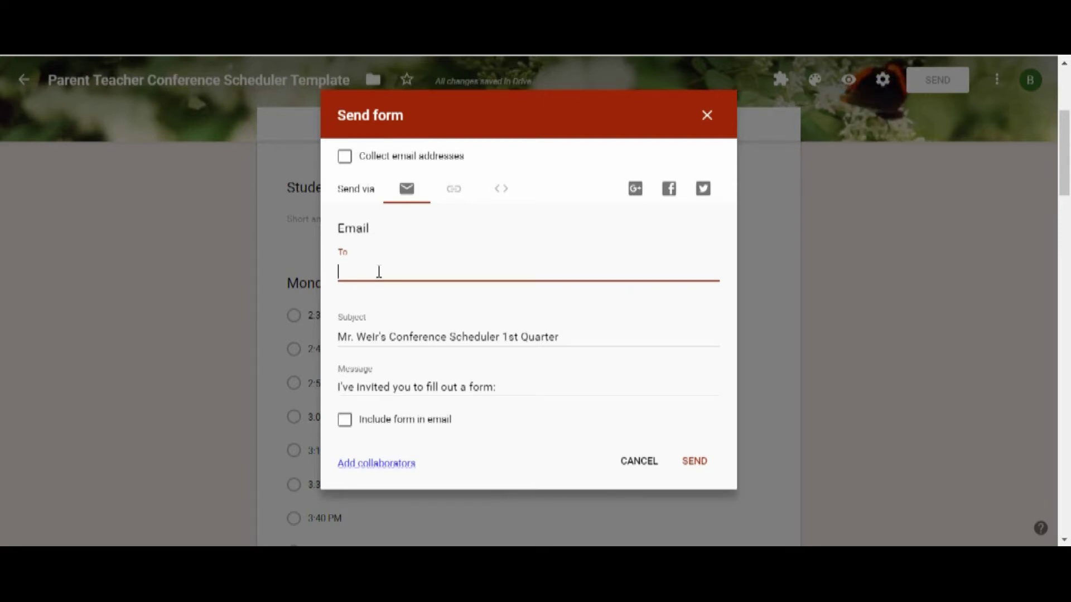
{"action": "type", "text": "hird"}
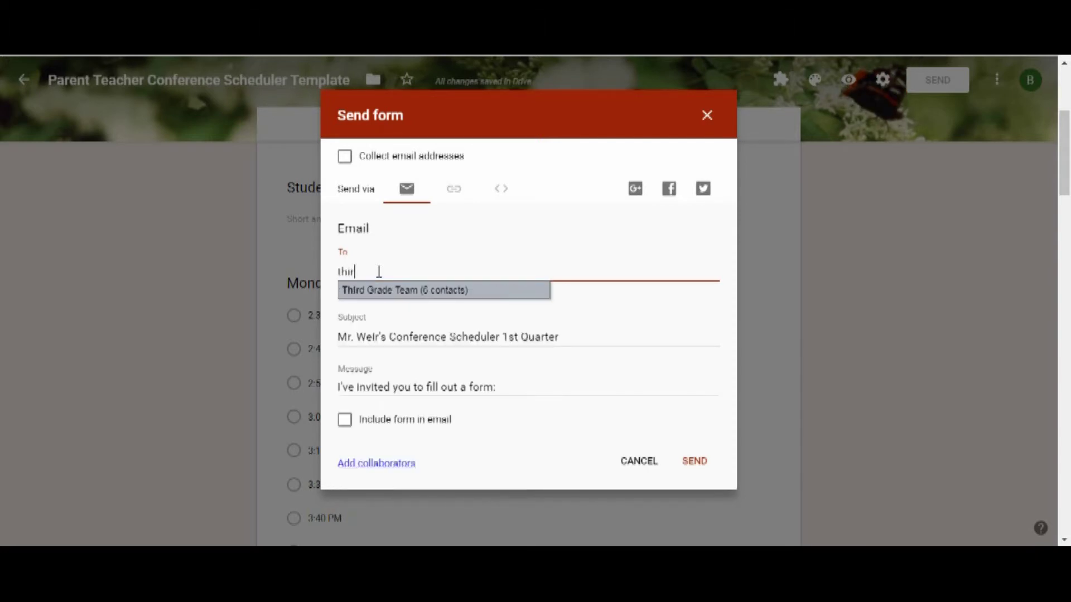
{"action": "key", "text": "BackSpace"}
{"action": "key", "text": "BackSpace"}
{"action": "key", "text": "BackSpace"}
{"action": "key", "text": "BackSpace"}
{"action": "key", "text": "BackSpace"}
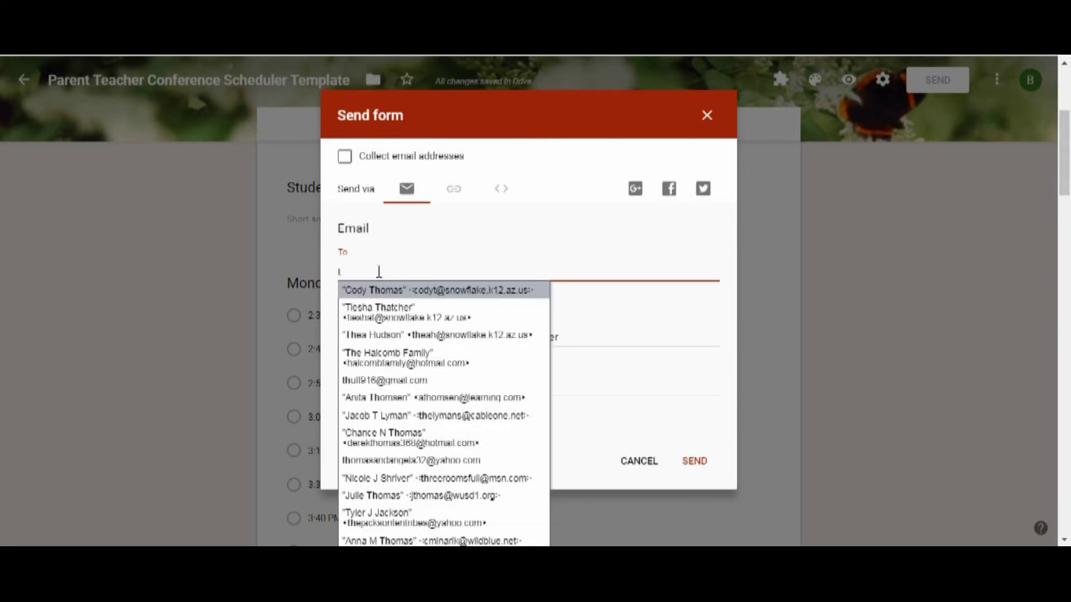
{"action": "type", "text": "3rd"}
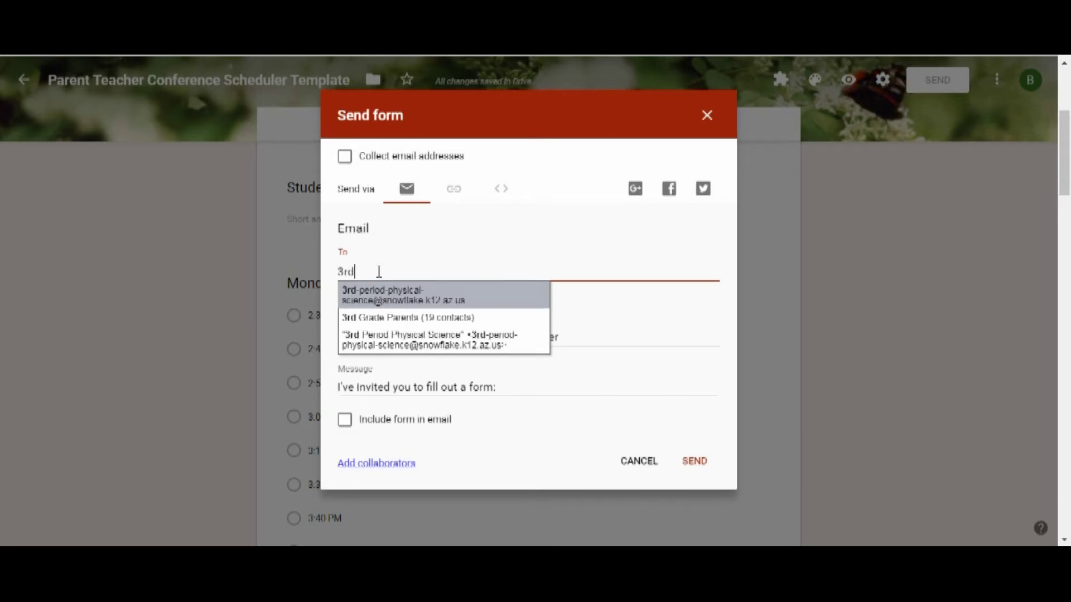
{"action": "left_click", "coordinate": [383, 317]}
Step: Review the added parent recipients, then bring up the form's shareable link
{"action": "key", "text": "Left"}
{"action": "key", "text": "Left"}
{"action": "key", "text": "Left"}
{"action": "key", "text": "Left"}
{"action": "key", "text": "Left"}
{"action": "key", "text": "Left"}
{"action": "key", "text": "Left"}
{"action": "key", "text": "Left"}
{"action": "key", "text": "Left"}
{"action": "key", "text": "Left"}
{"action": "key", "text": "Left"}
{"action": "key", "text": "Left"}
{"action": "key", "text": "Left"}
{"action": "key", "text": "Left"}
{"action": "key", "text": "Left"}
{"action": "key", "text": "Left"}
{"action": "key", "text": "Left"}
{"action": "key", "text": "Left"}
{"action": "key", "text": "Left"}
{"action": "key", "text": "Left"}
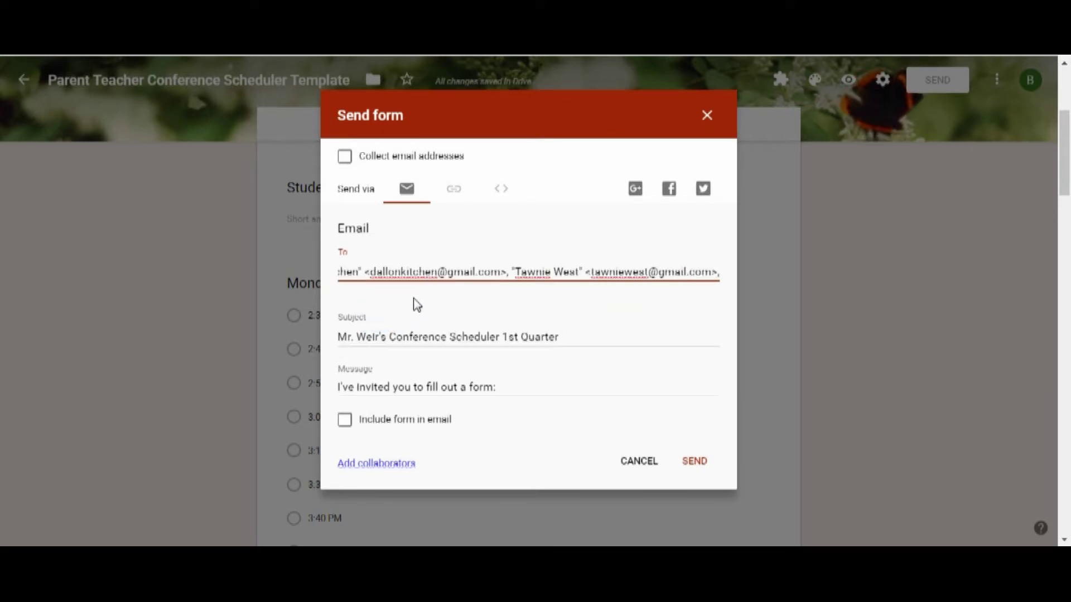
{"action": "key", "text": "Left"}
{"action": "key", "text": "Left"}
{"action": "key", "text": "Left"}
{"action": "key", "text": "Left"}
{"action": "key", "text": "Left"}
{"action": "key", "text": "Left"}
{"action": "key", "text": "Left"}
{"action": "key", "text": "Left"}
{"action": "key", "text": "Left"}
{"action": "key", "text": "Left"}
{"action": "key", "text": "Left"}
{"action": "key", "text": "Left"}
{"action": "key", "text": "Left"}
{"action": "key", "text": "Left"}
{"action": "key", "text": "Left"}
{"action": "key", "text": "Left"}
{"action": "key", "text": "Left"}
{"action": "key", "text": "Left"}
{"action": "key", "text": "Left"}
{"action": "key", "text": "Left"}
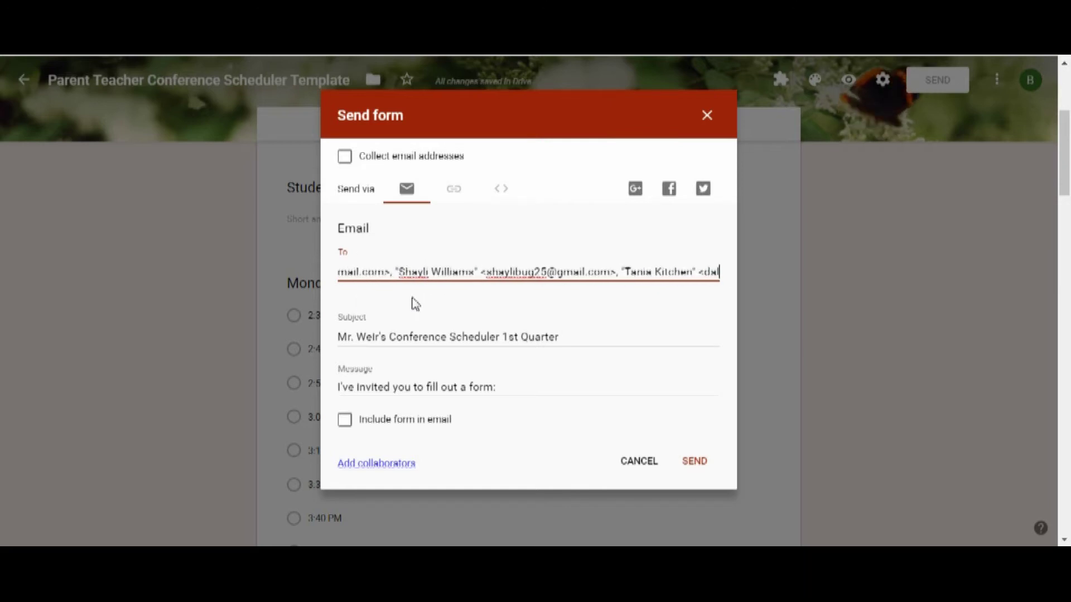
{"action": "left_click", "coordinate": [454, 189]}
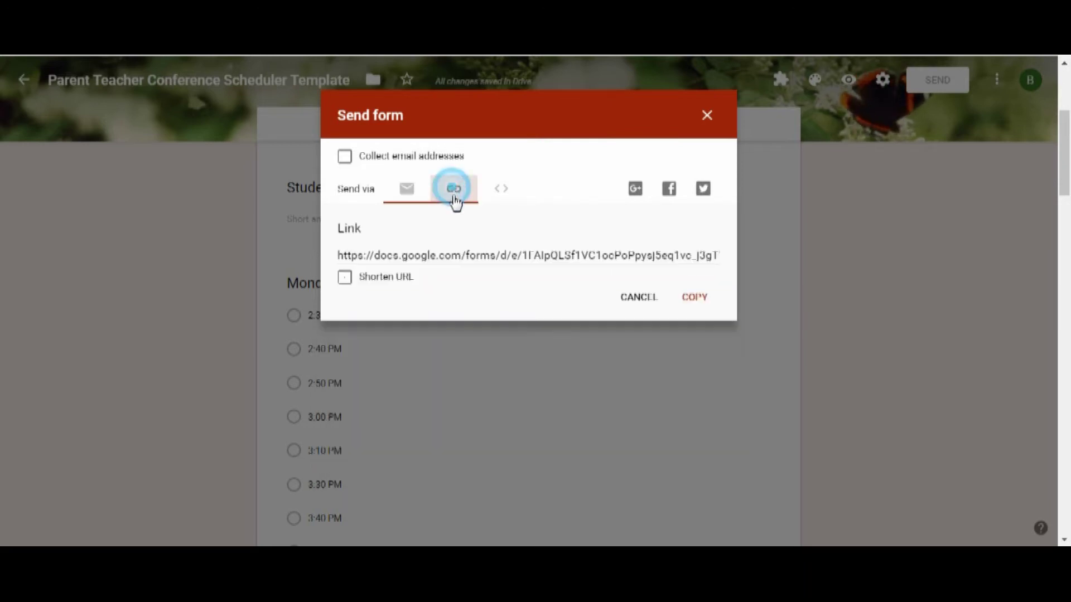
Step: Shorten the form's share link to a goo.gl address and select it for copying
{"action": "left_click", "coordinate": [424, 255]}
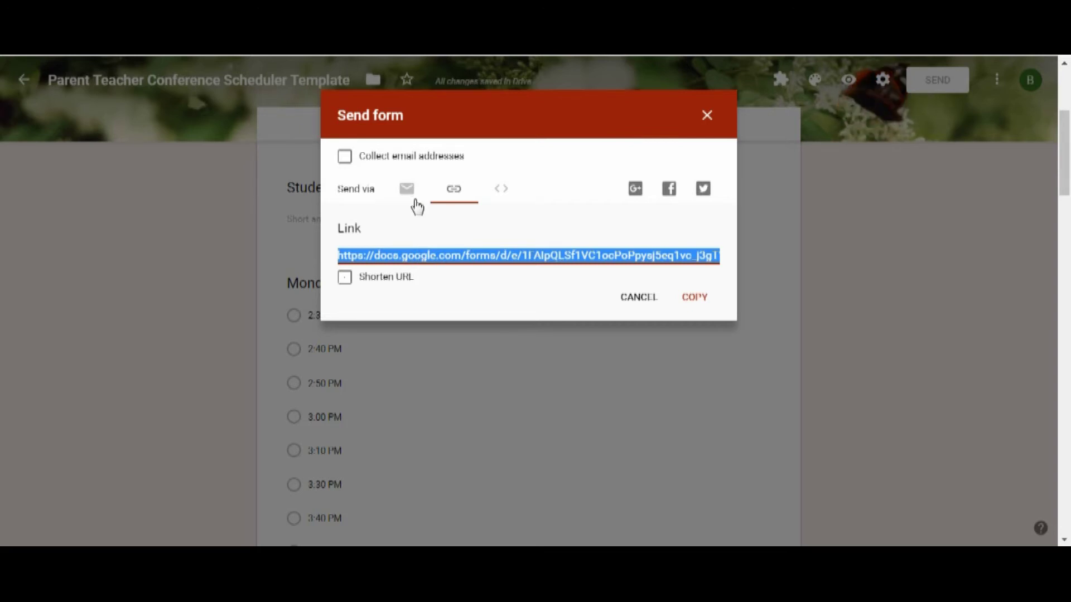
{"action": "left_click", "coordinate": [345, 277]}
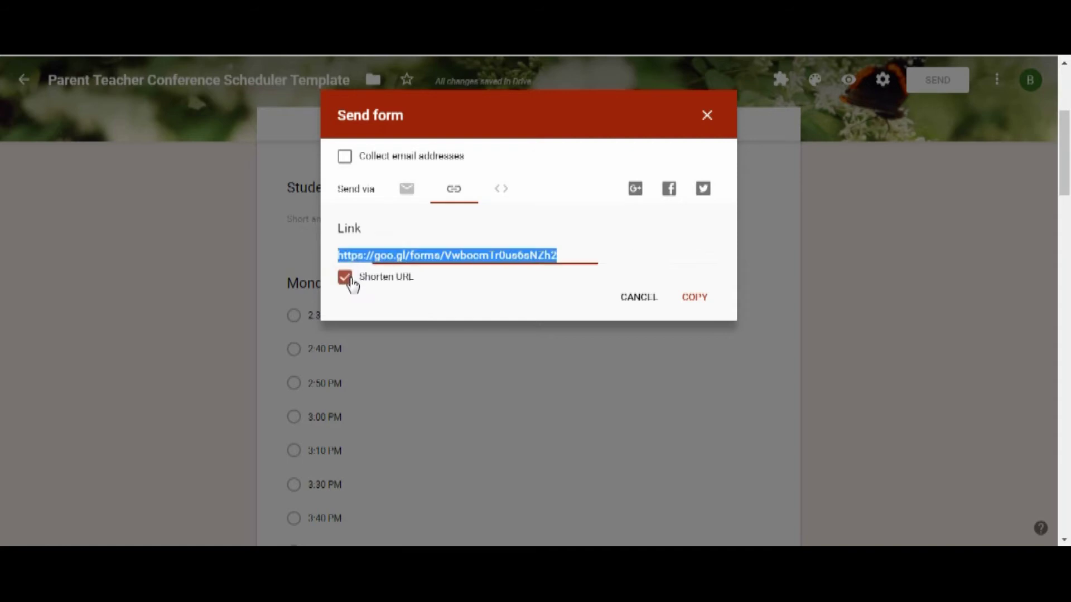
{"action": "left_click", "coordinate": [500, 244]}
{"action": "left_click", "coordinate": [403, 191]}
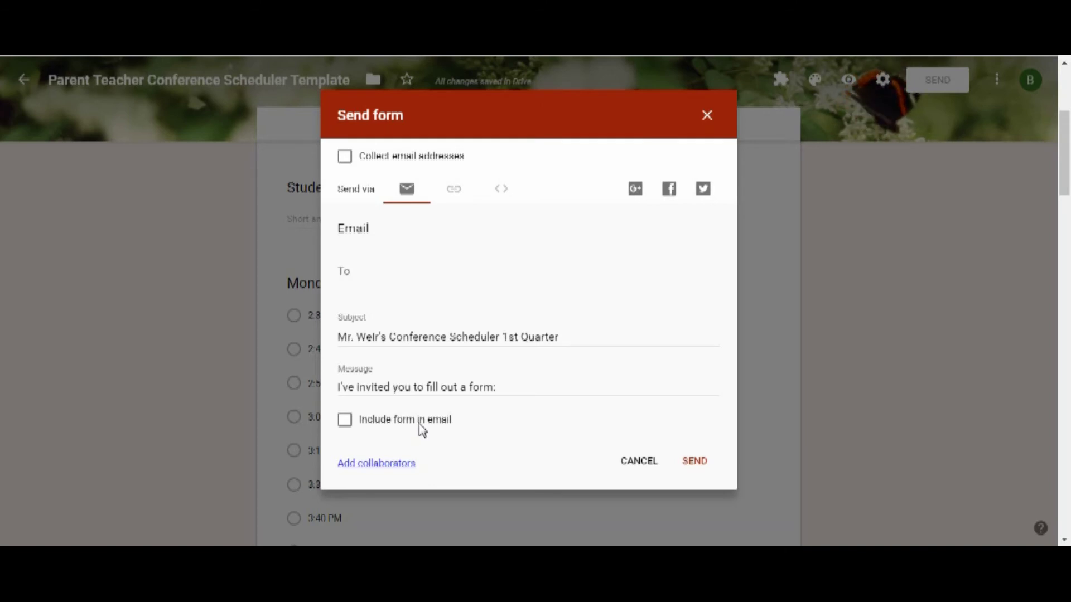
Step: Cancel the Send form dialog without sending and select the Monday October 15th question
{"action": "left_click", "coordinate": [410, 196]}
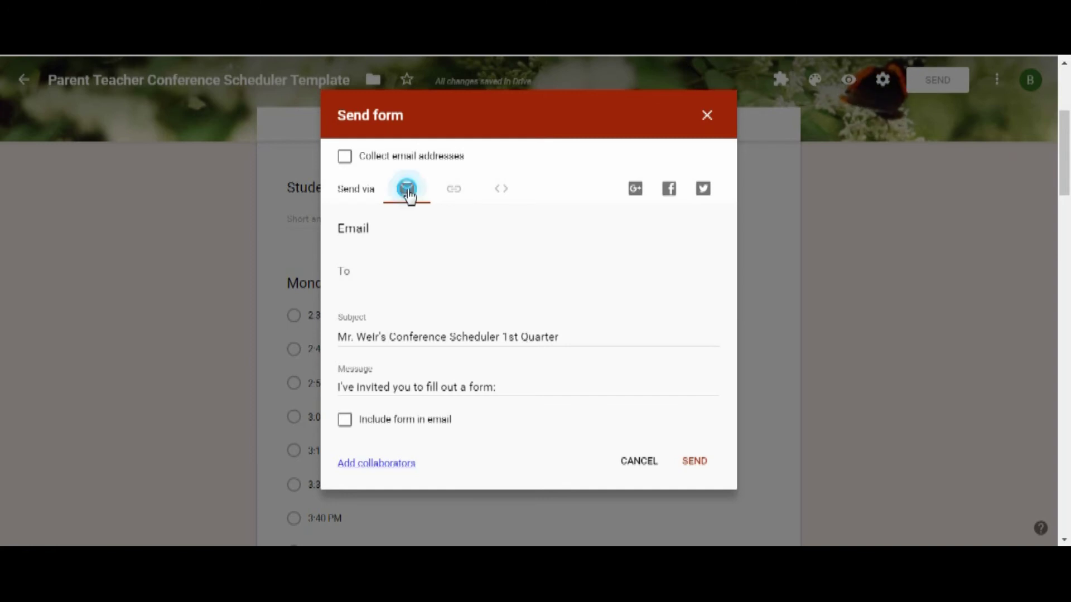
{"action": "left_click", "coordinate": [404, 271]}
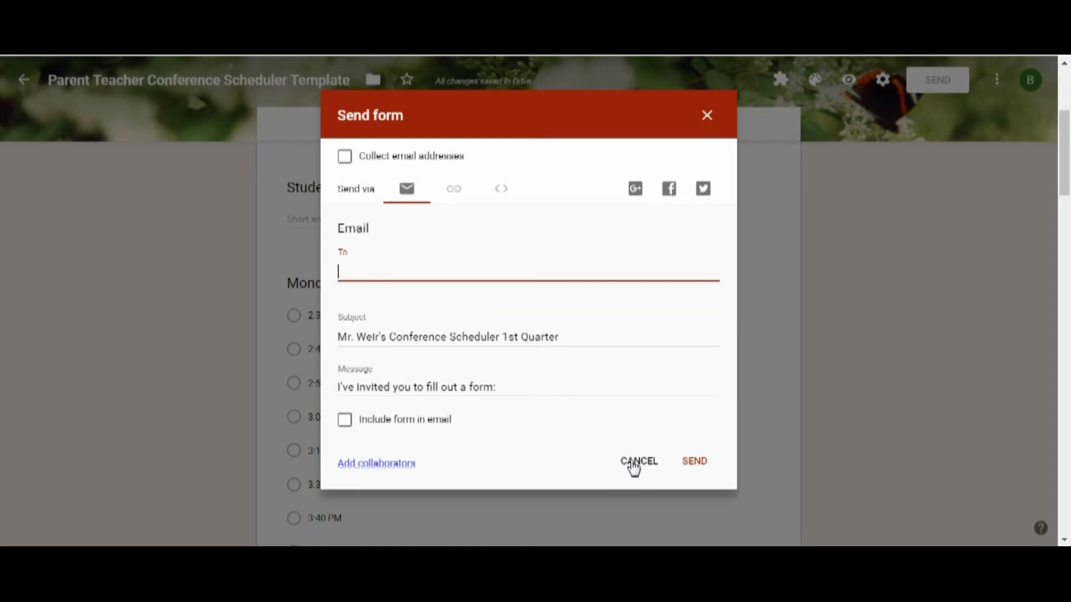
{"action": "left_click", "coordinate": [361, 272]}
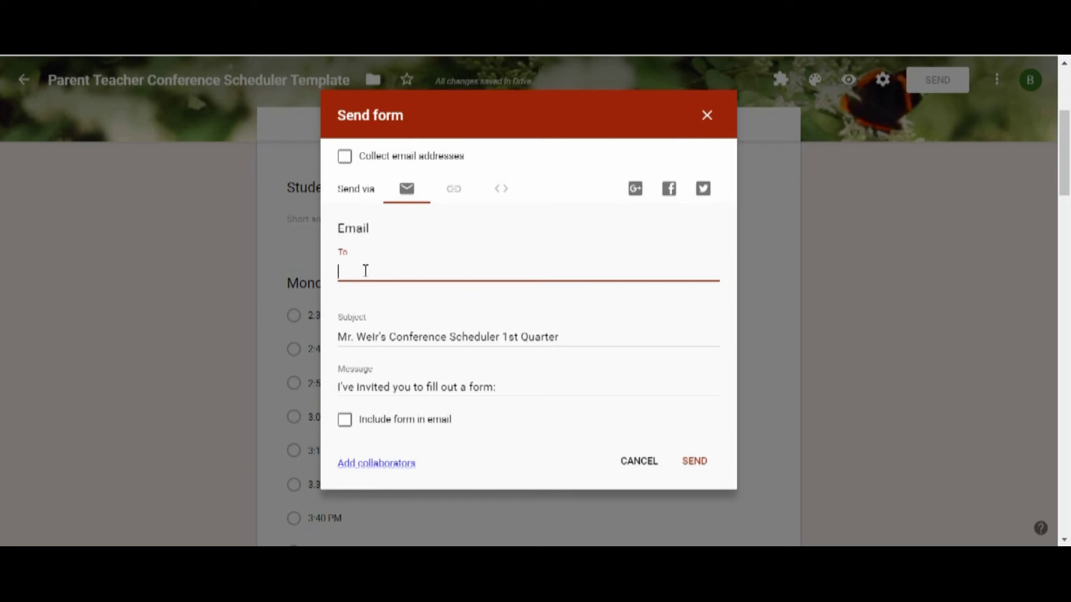
{"action": "left_click", "coordinate": [640, 461]}
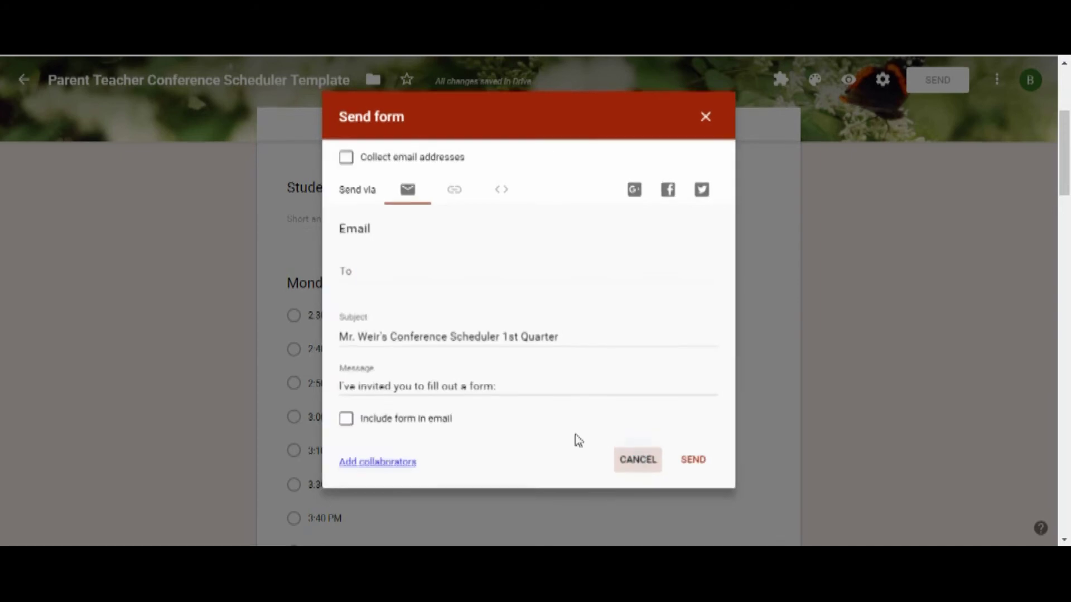
{"action": "left_click", "coordinate": [377, 319]}
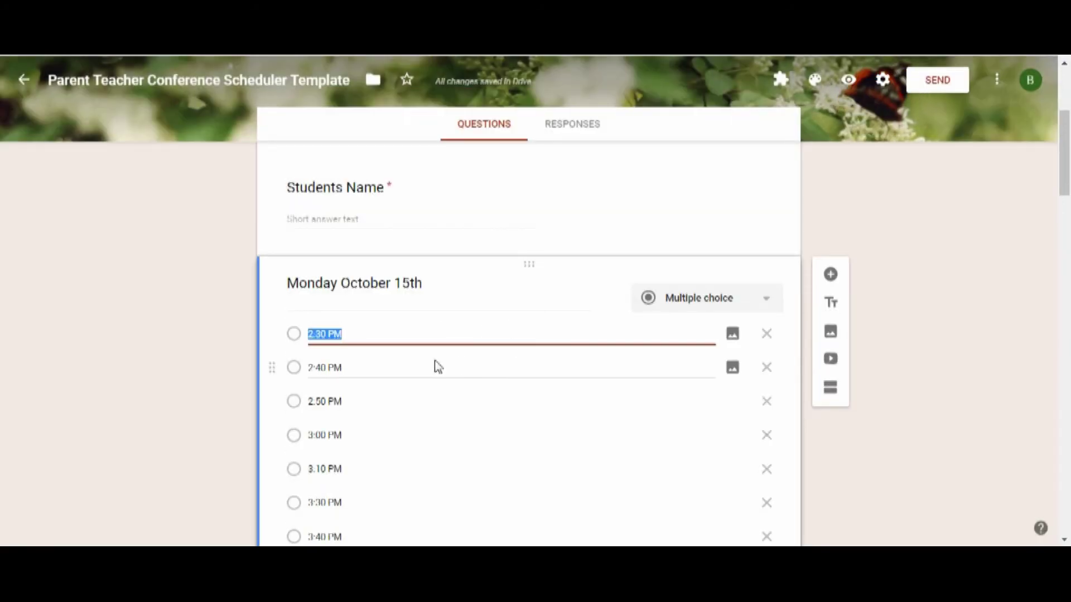
{"action": "left_click", "coordinate": [389, 364]}
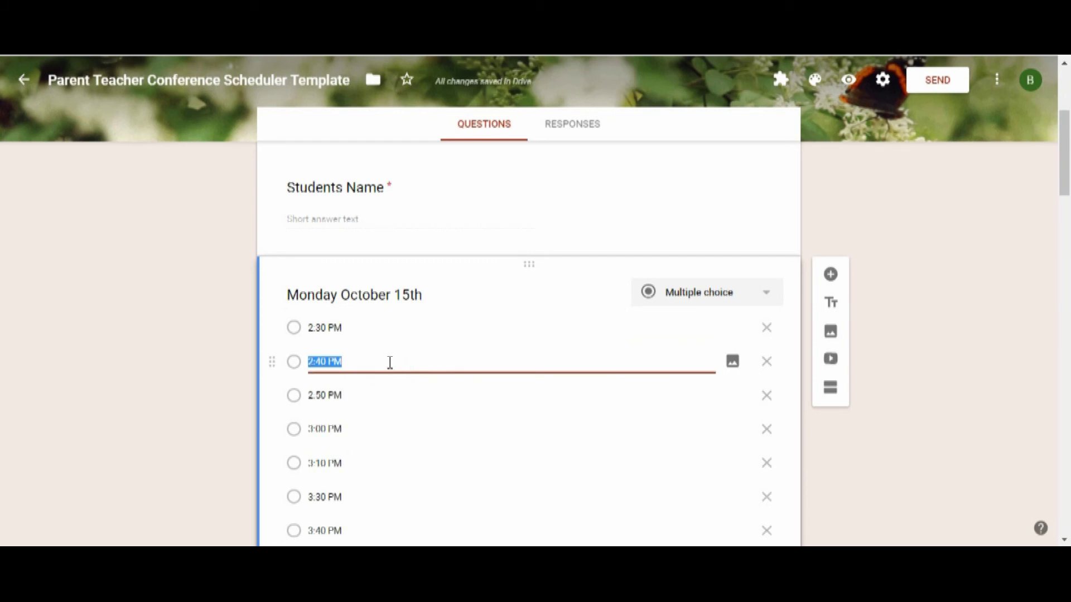
{"action": "scroll", "coordinate": [390, 363], "scroll_direction": "down", "scroll_amount": 3}
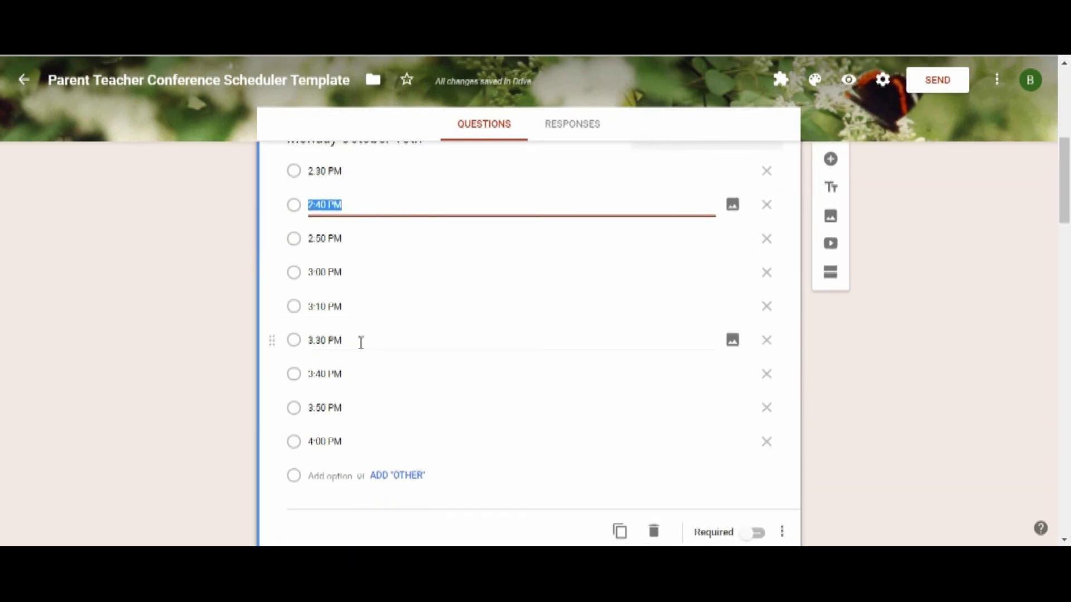
{"action": "left_click", "coordinate": [361, 341]}
{"action": "left_click", "coordinate": [373, 337]}
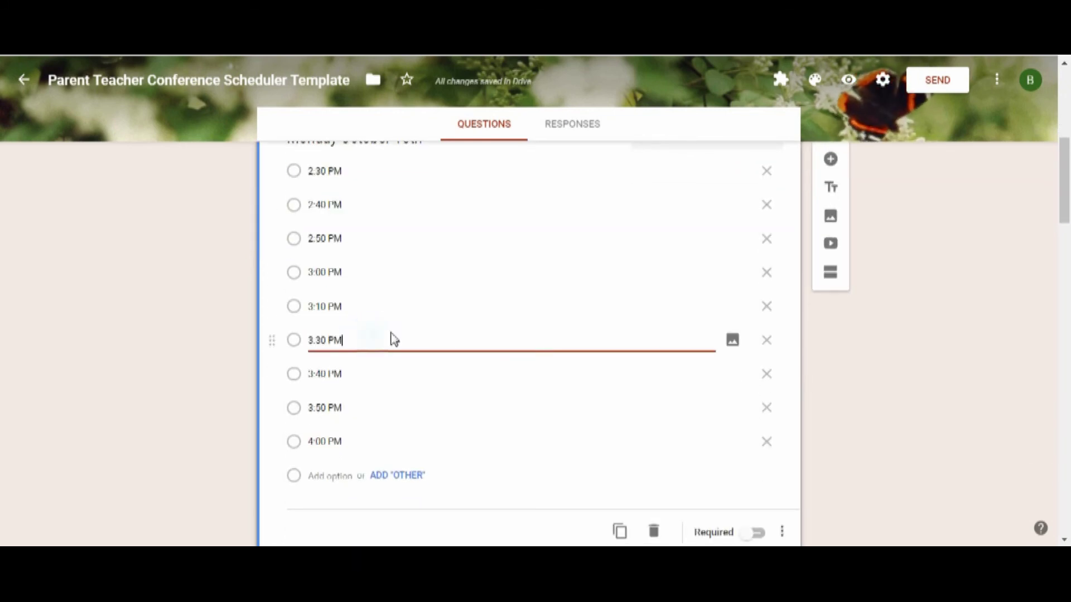
{"action": "scroll", "coordinate": [393, 339], "scroll_direction": "down", "scroll_amount": 1}
{"action": "scroll", "coordinate": [394, 338], "scroll_direction": "down", "scroll_amount": 5}
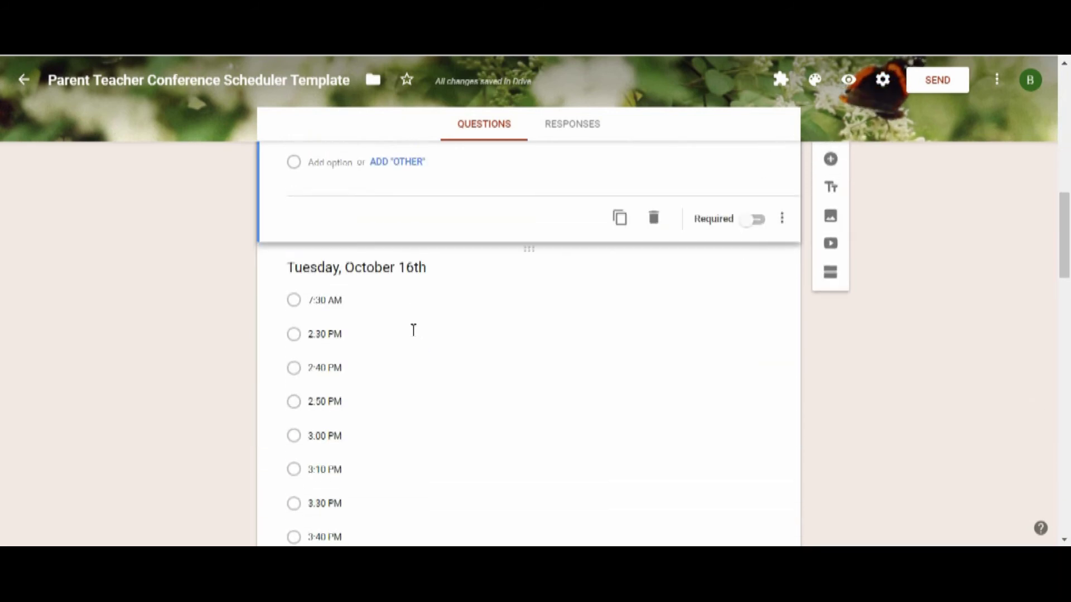
{"action": "left_click", "coordinate": [394, 330]}
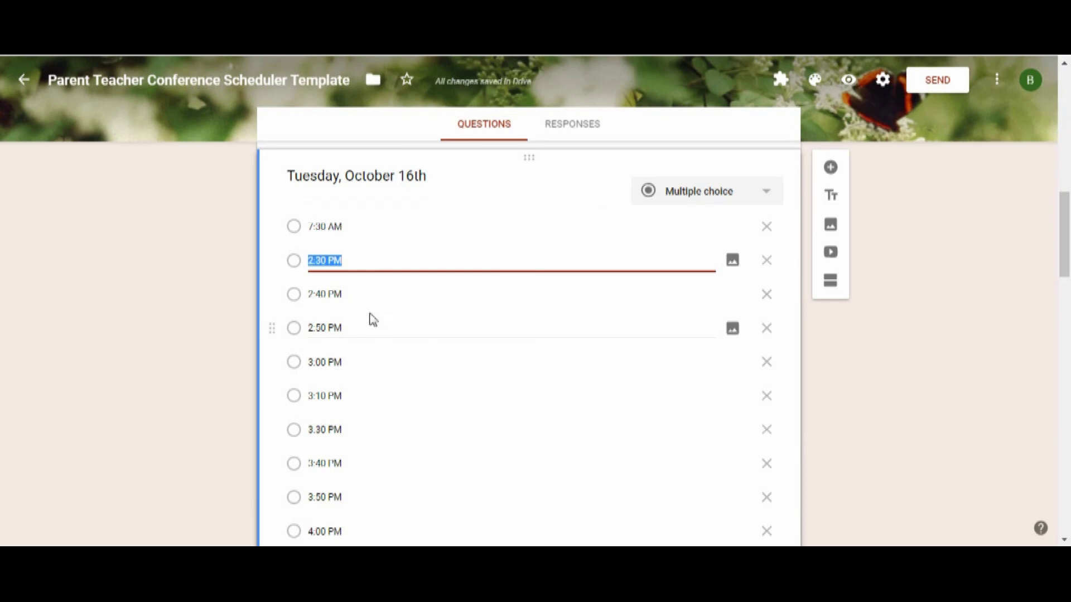
{"action": "left_click", "coordinate": [358, 294]}
{"action": "left_click", "coordinate": [360, 294]}
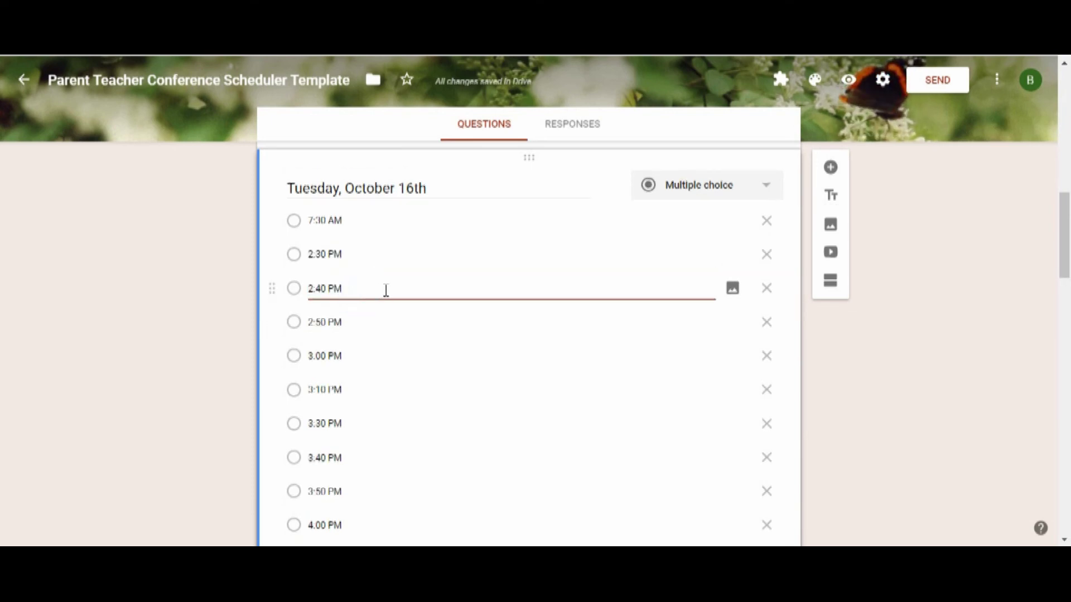
{"action": "left_click", "coordinate": [385, 289]}
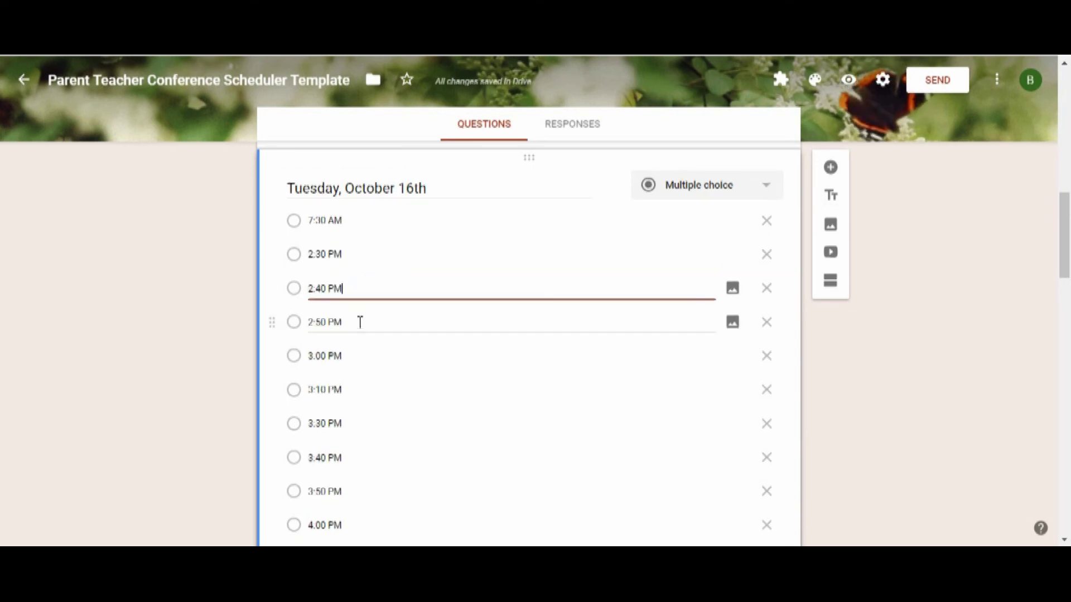
{"action": "left_click", "coordinate": [361, 322]}
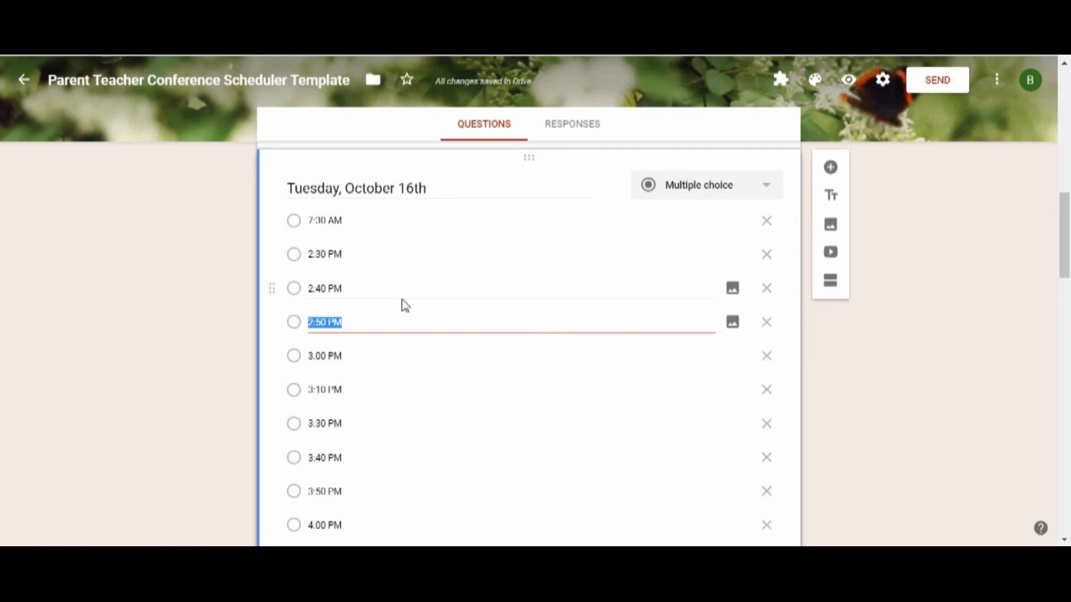
{"action": "left_click", "coordinate": [362, 290]}
{"action": "left_click", "coordinate": [360, 289]}
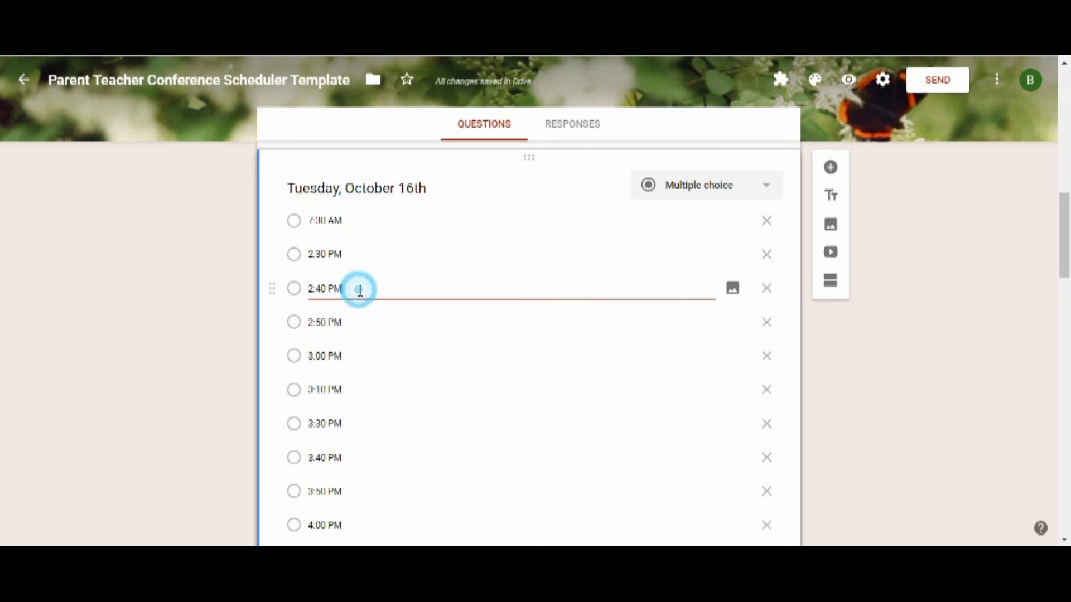
{"action": "scroll", "coordinate": [390, 357], "scroll_direction": "down", "scroll_amount": 5}
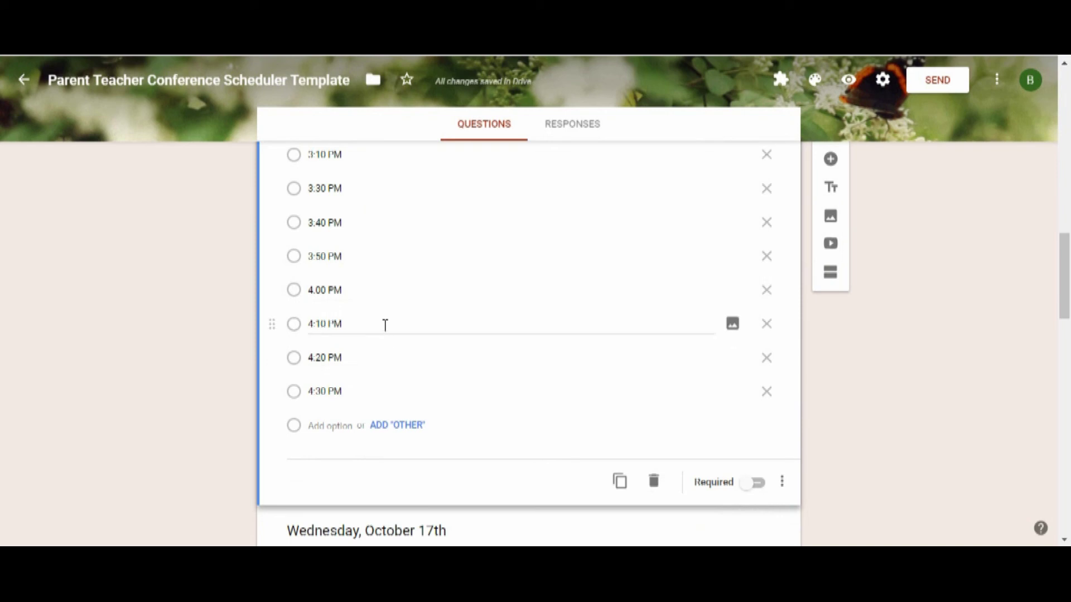
{"action": "scroll", "coordinate": [385, 325], "scroll_direction": "up", "scroll_amount": 10}
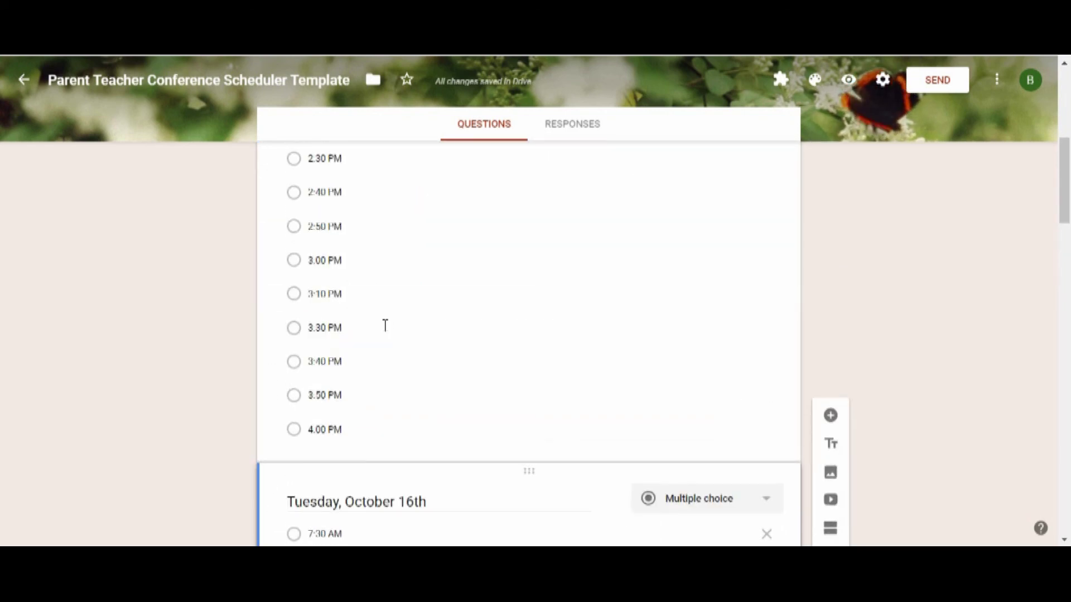